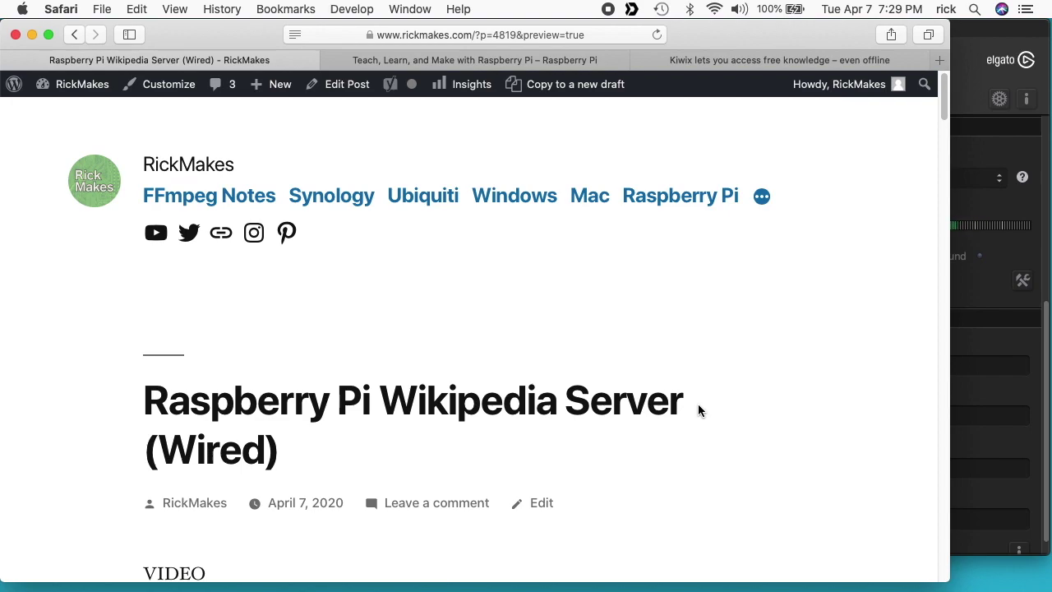
Step: Scroll the blog post, then go to the raspberrypi.org tab's Downloads page
{"action": "scroll", "coordinate": [208, 423], "scroll_direction": "down", "scroll_amount": 5}
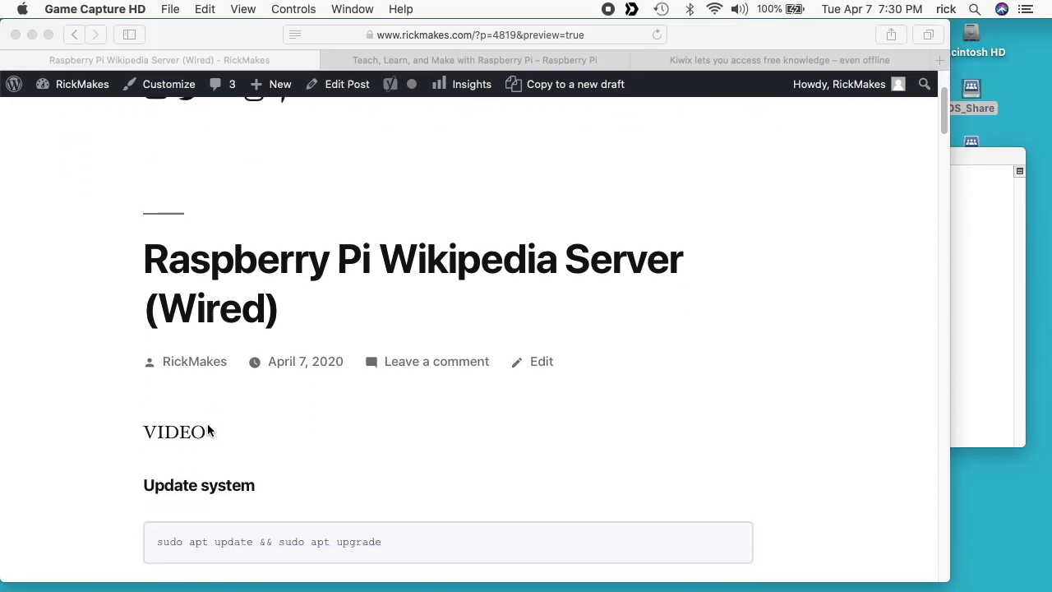
{"action": "scroll", "coordinate": [208, 427], "scroll_direction": "down", "scroll_amount": 2}
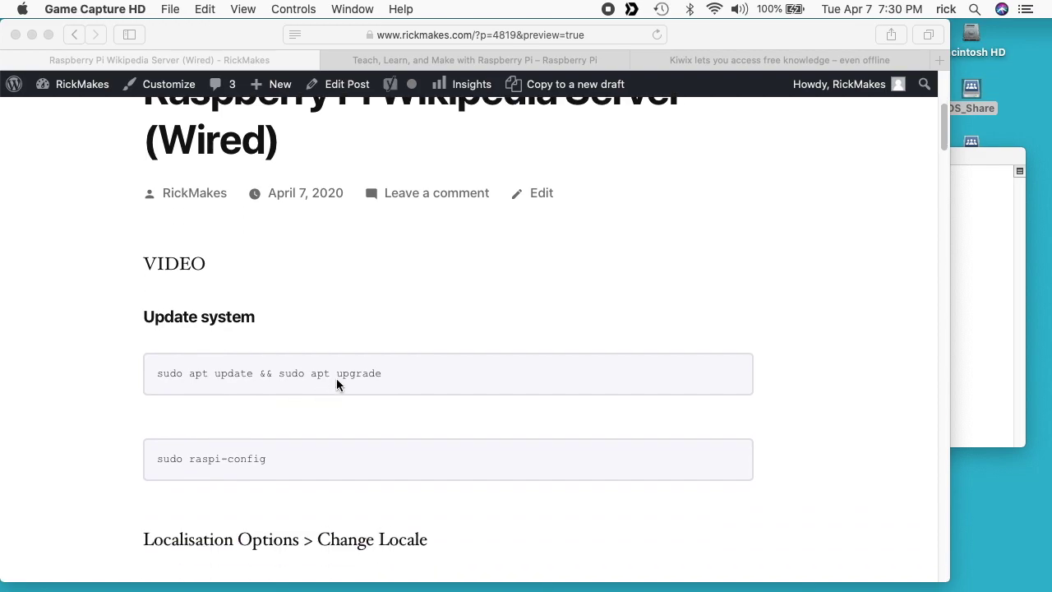
{"action": "left_click", "coordinate": [516, 62]}
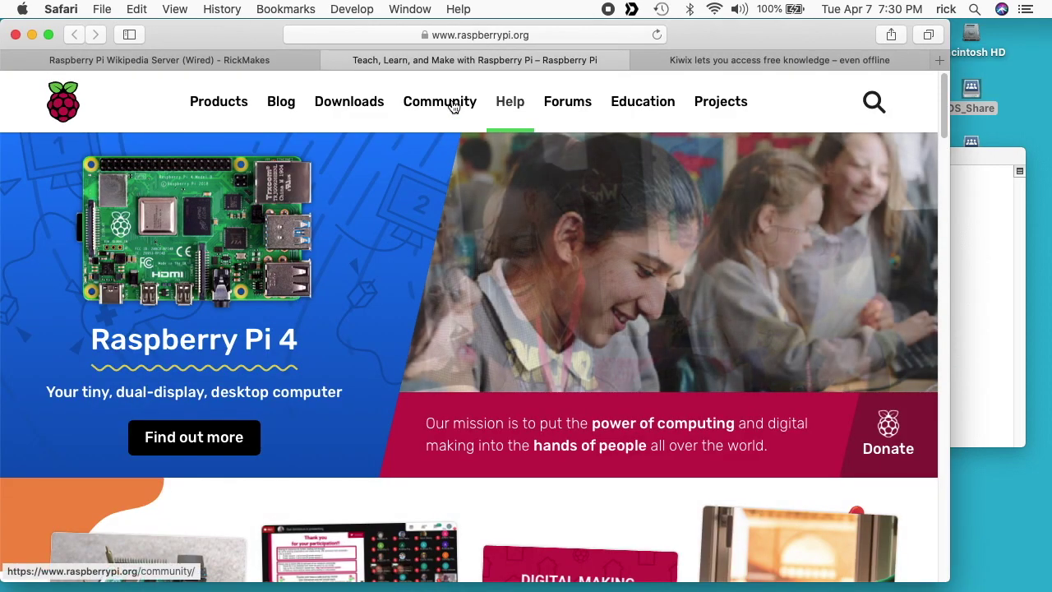
{"action": "left_click", "coordinate": [352, 117]}
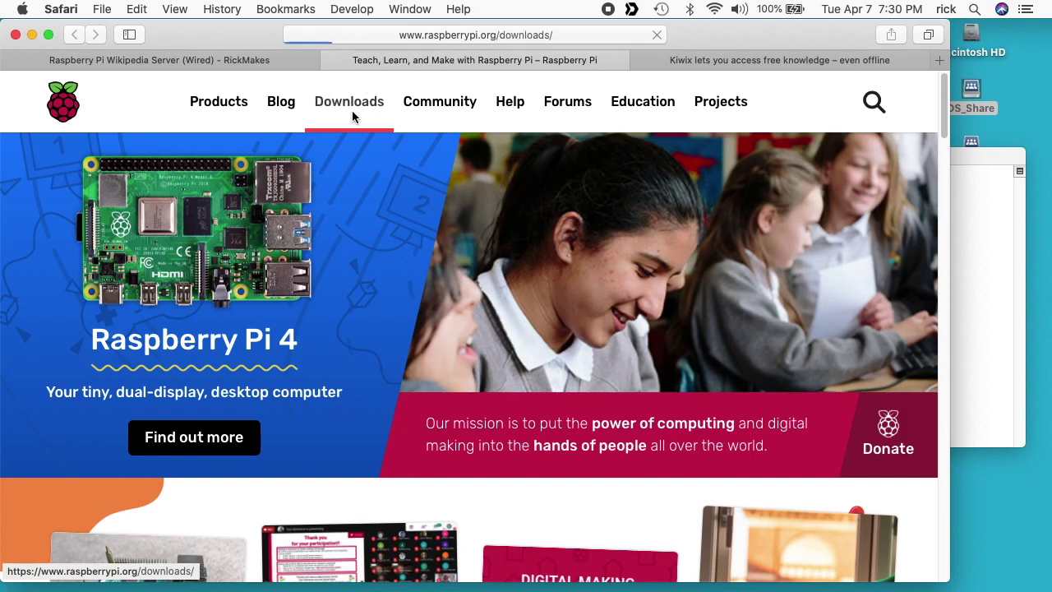
{"action": "scroll", "coordinate": [360, 371], "scroll_direction": "down", "scroll_amount": 2}
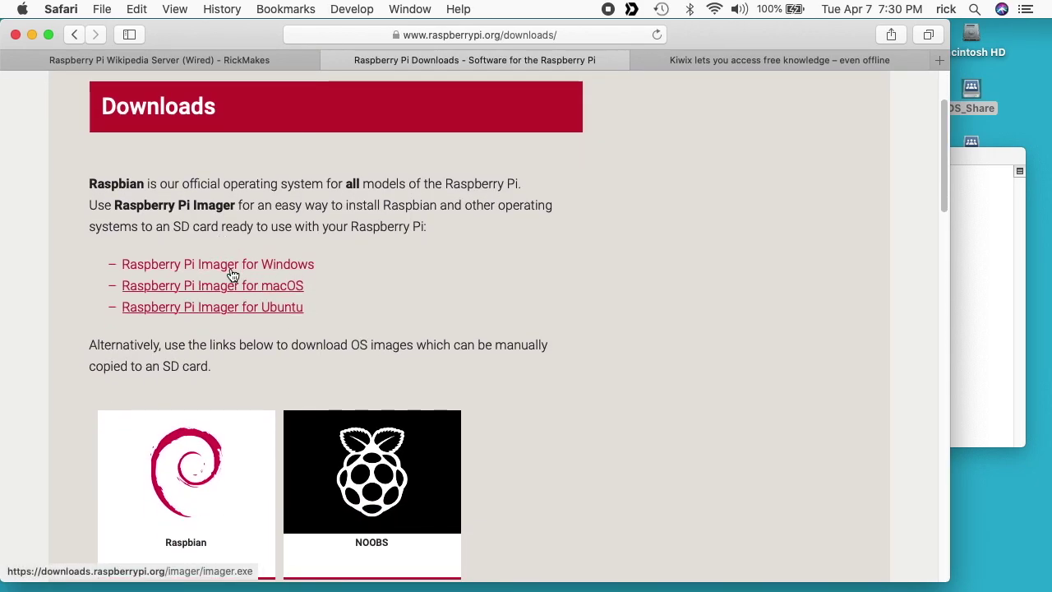
{"action": "scroll", "coordinate": [387, 317], "scroll_direction": "down", "scroll_amount": 5}
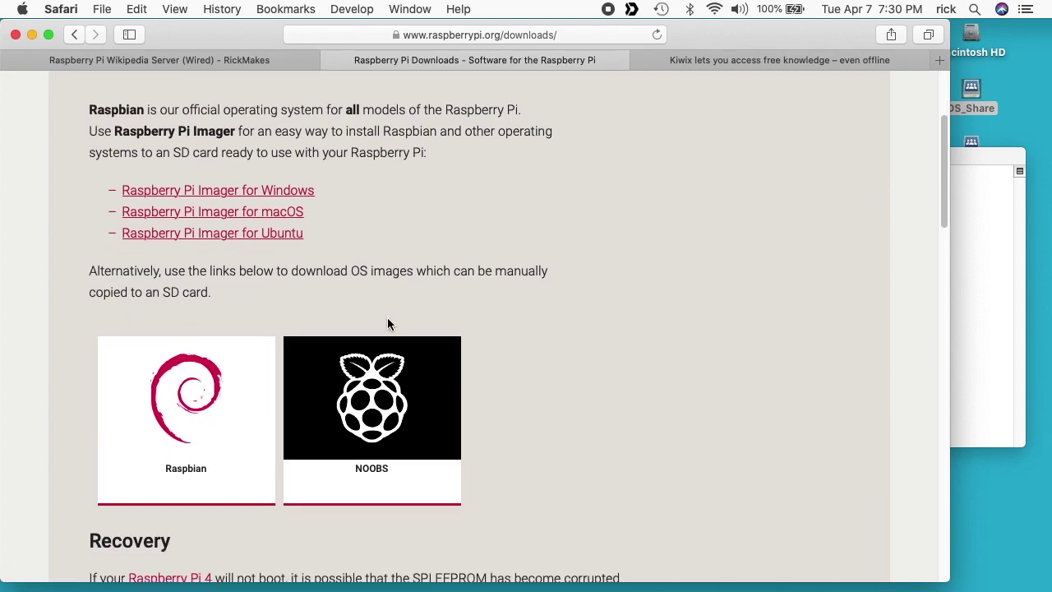
Step: Review the Raspbian Buster Lite download, then close that tab and return to the RickMakes post
{"action": "left_click", "coordinate": [206, 246]}
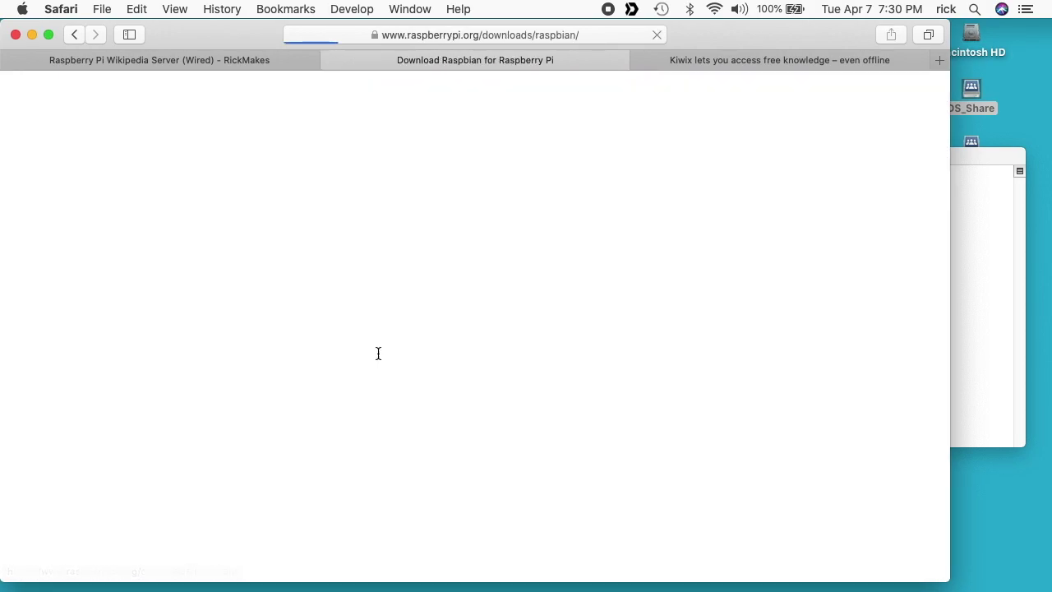
{"action": "scroll", "coordinate": [416, 415], "scroll_direction": "down", "scroll_amount": 5}
{"action": "scroll", "coordinate": [417, 397], "scroll_direction": "down", "scroll_amount": 3}
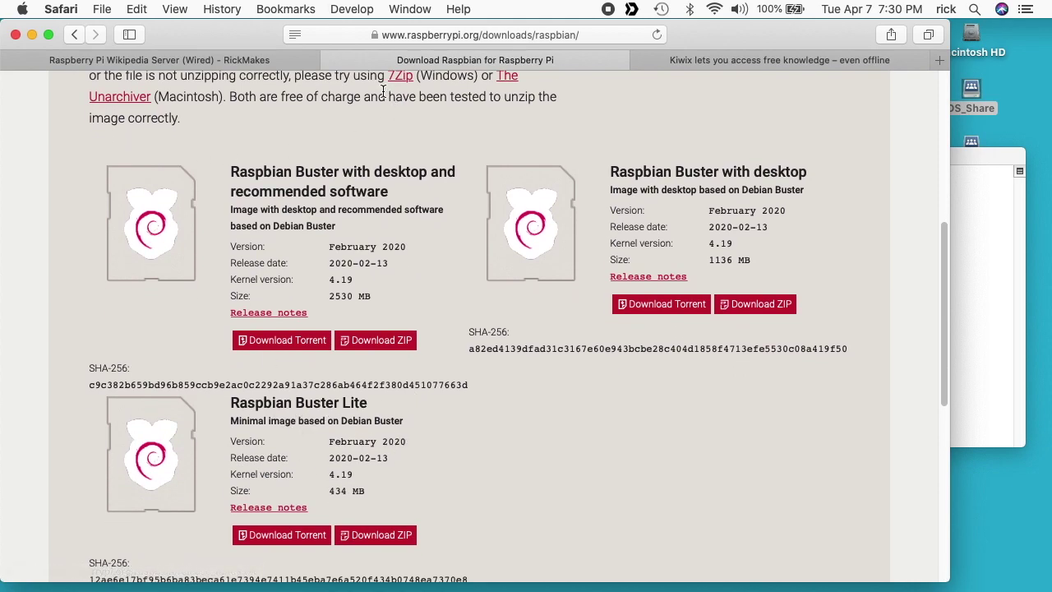
{"action": "left_click", "coordinate": [330, 60]}
{"action": "left_click", "coordinate": [332, 59]}
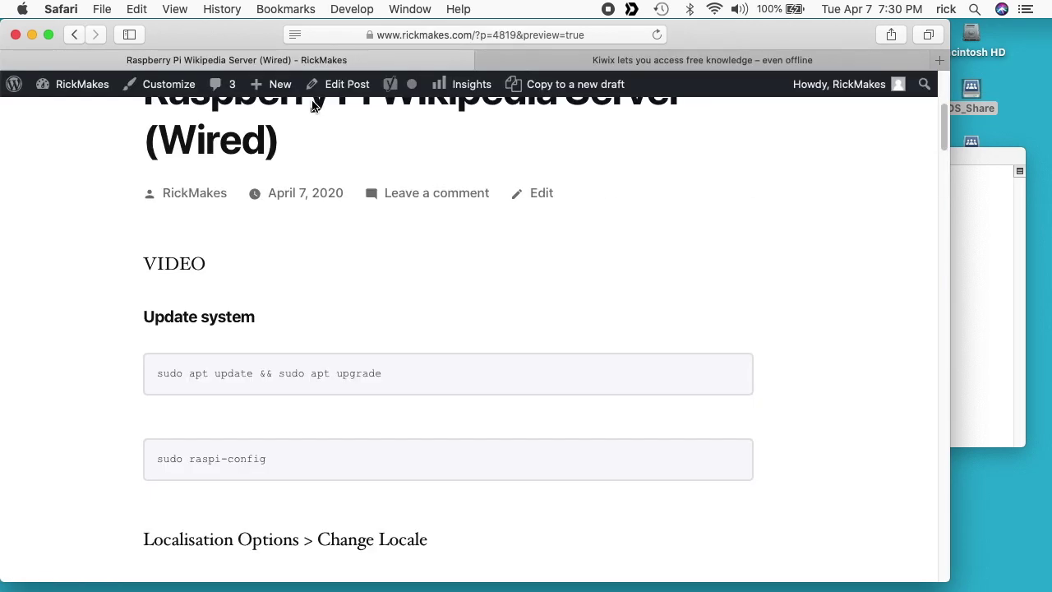
Step: Launch Raspberry Pi Imager and choose the custom image 2020-02-13-raspbian-buster-lite.zip from Downloads
{"action": "key", "text": "super+space"}
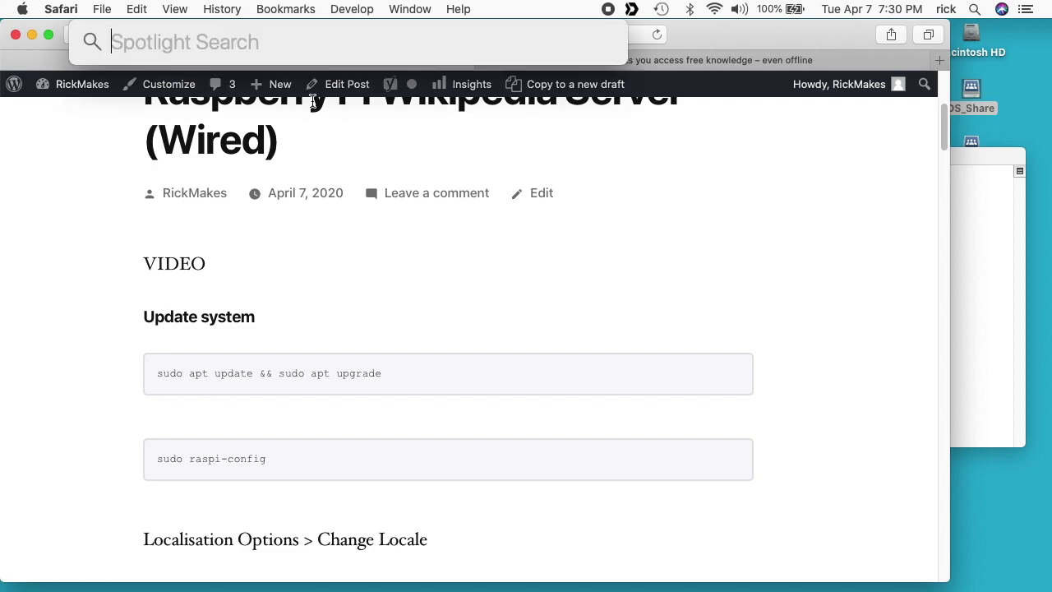
{"action": "type", "text": "rasp"}
{"action": "key", "text": "Return"}
{"action": "left_click", "coordinate": [403, 343]}
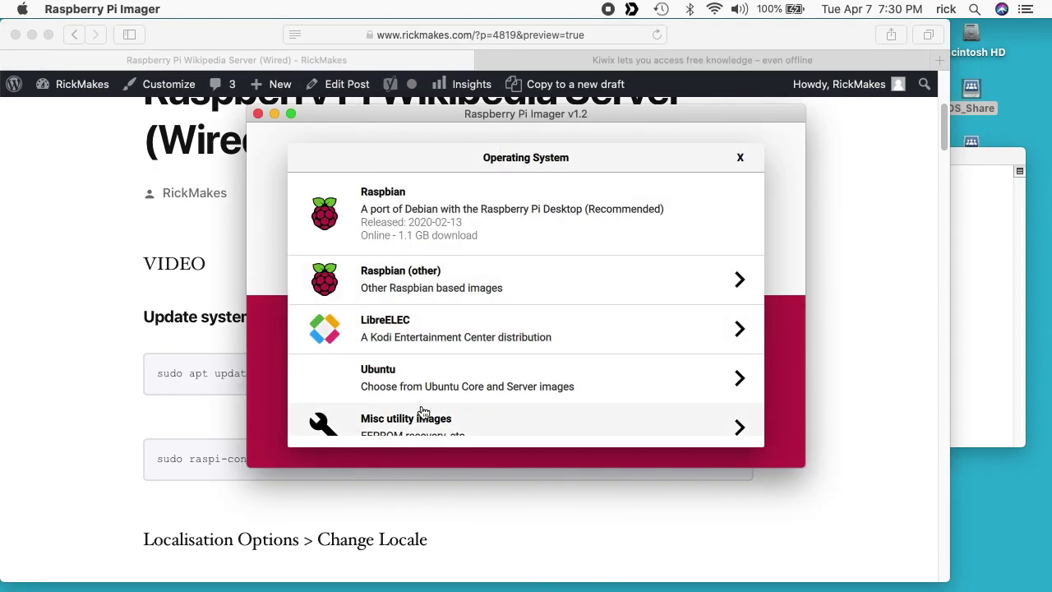
{"action": "scroll", "coordinate": [419, 411], "scroll_direction": "down", "scroll_amount": 3}
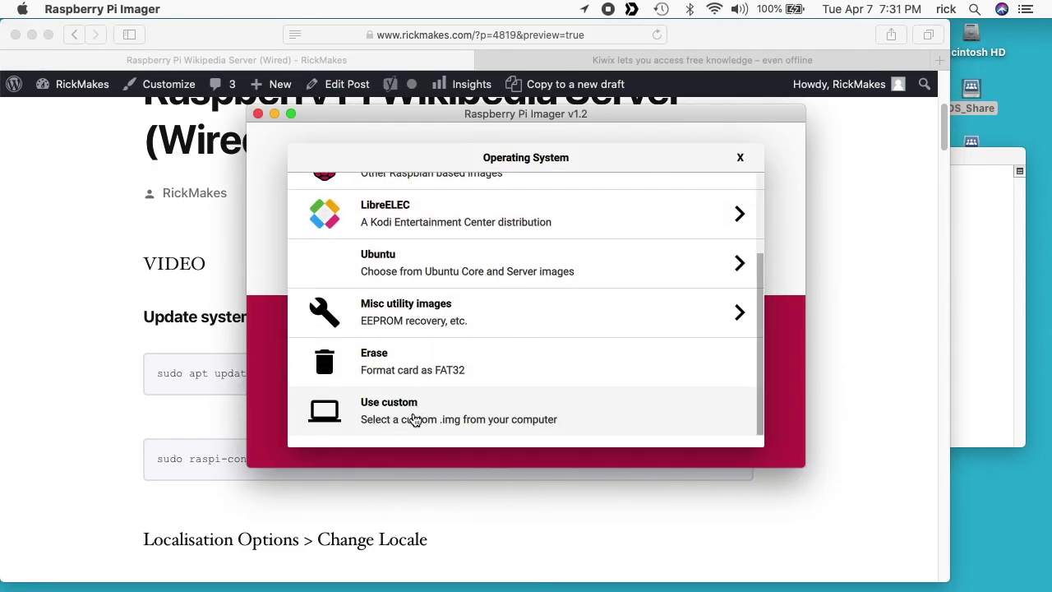
{"action": "left_click", "coordinate": [415, 420]}
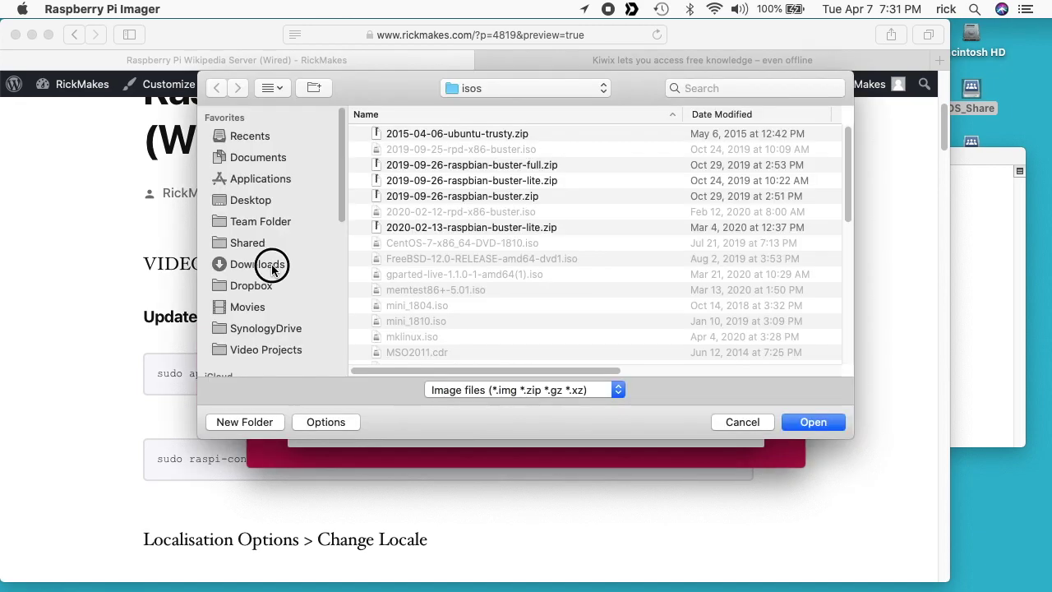
{"action": "left_click", "coordinate": [268, 264]}
{"action": "left_click", "coordinate": [464, 135]}
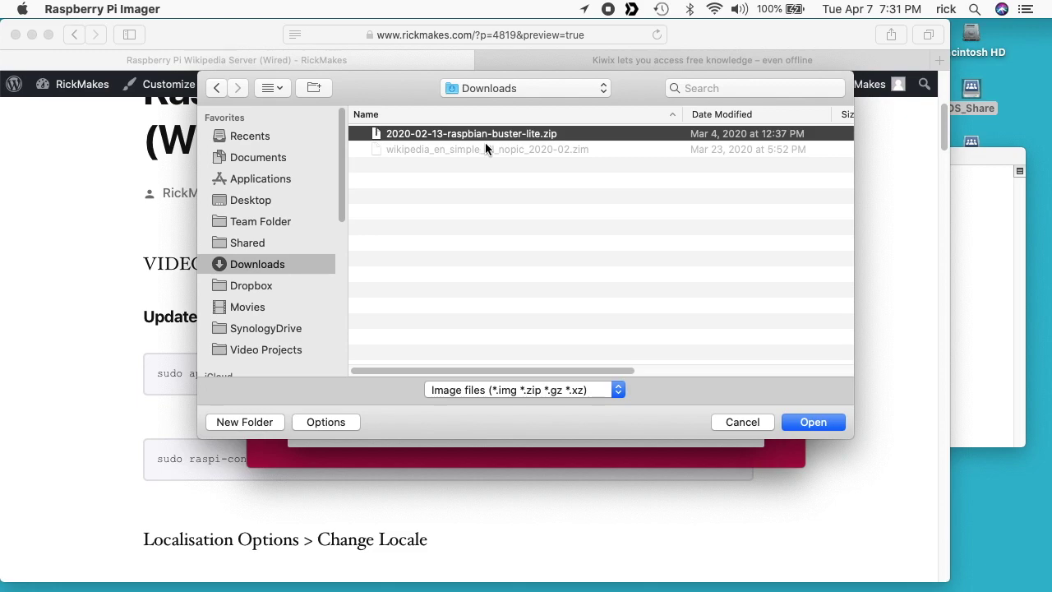
{"action": "left_click", "coordinate": [810, 422]}
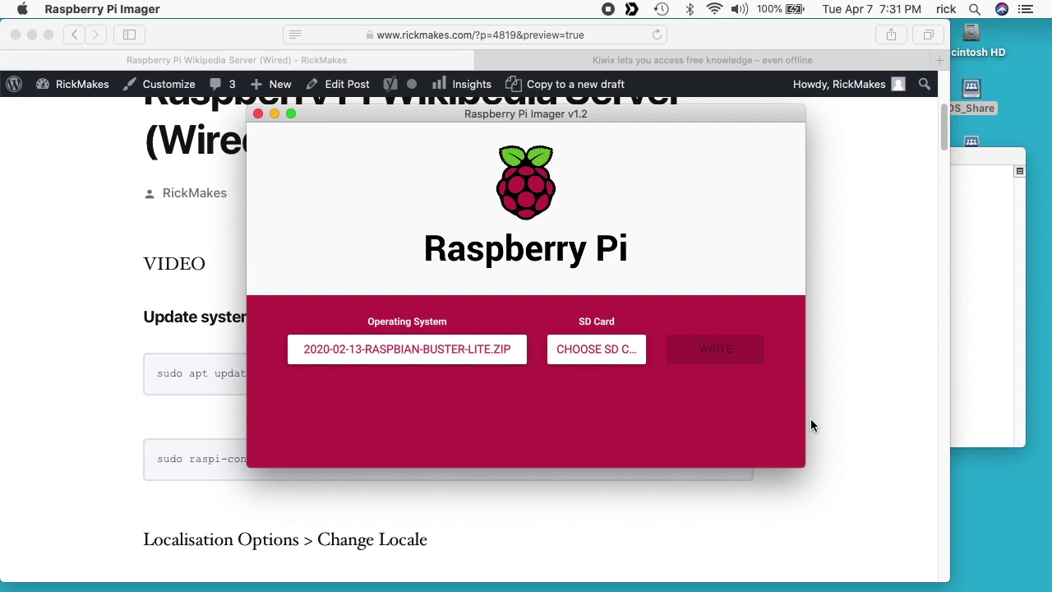
Step: Write the image to the Apple SDXC Reader Media card after entering the administrator password
{"action": "left_click", "coordinate": [594, 350]}
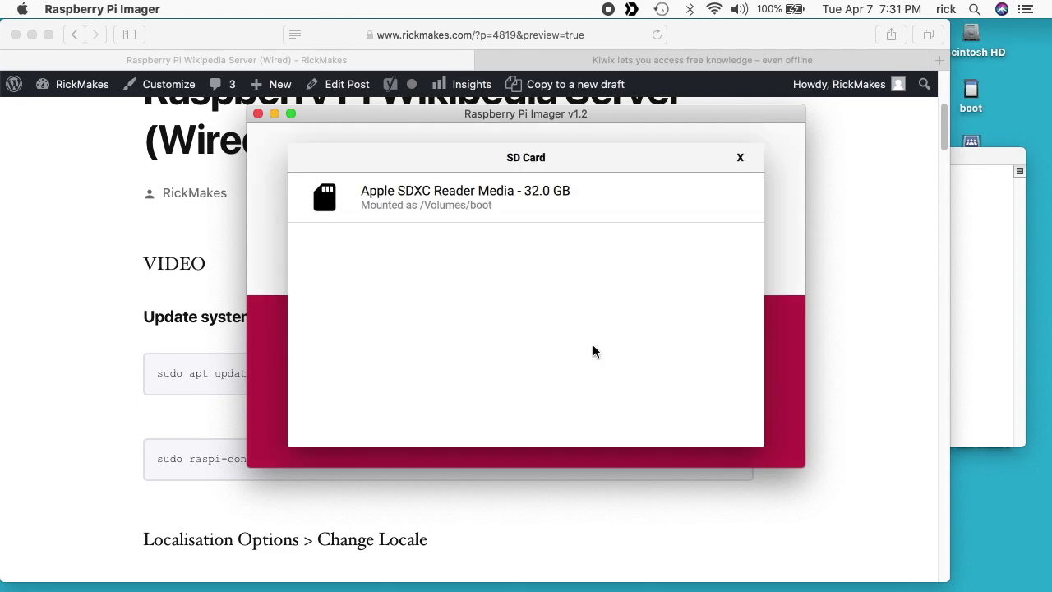
{"action": "left_click", "coordinate": [463, 198]}
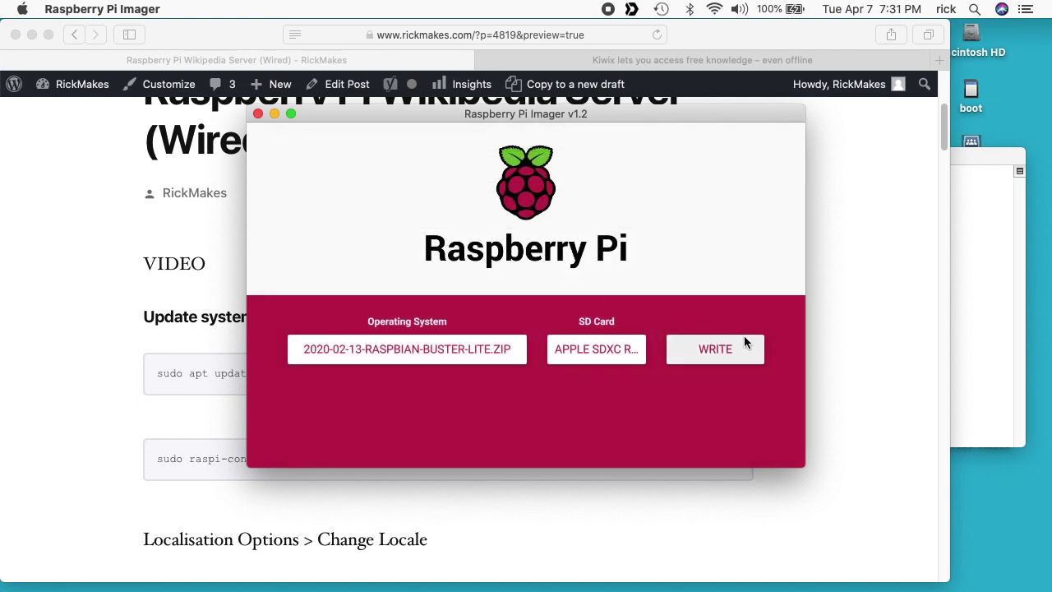
{"action": "left_click", "coordinate": [721, 348]}
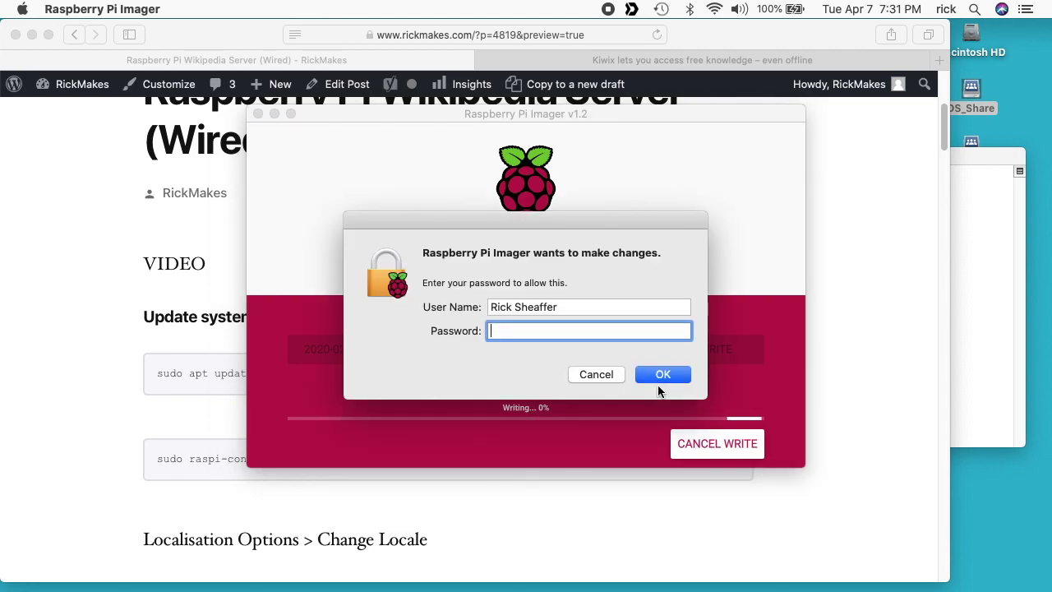
{"action": "type", "text": "•••••••••"}
{"action": "key", "text": "Return"}
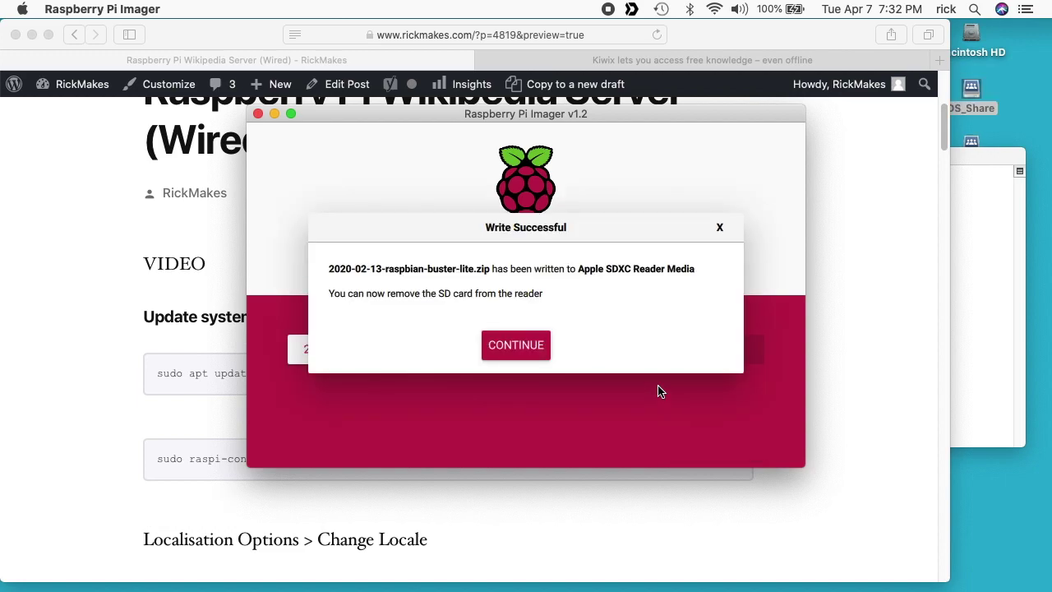
{"action": "left_click", "coordinate": [532, 352]}
Step: Close Imager and log in to the Pi console as user pi with the default password
{"action": "left_click", "coordinate": [258, 113]}
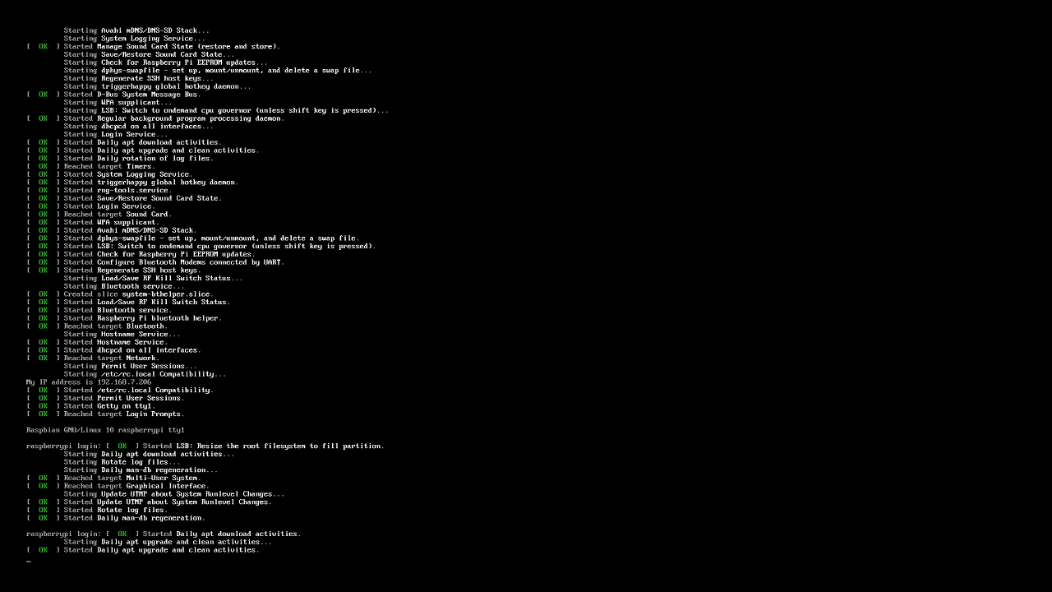
{"action": "type", "text": "pi"}
{"action": "key", "text": "Return"}
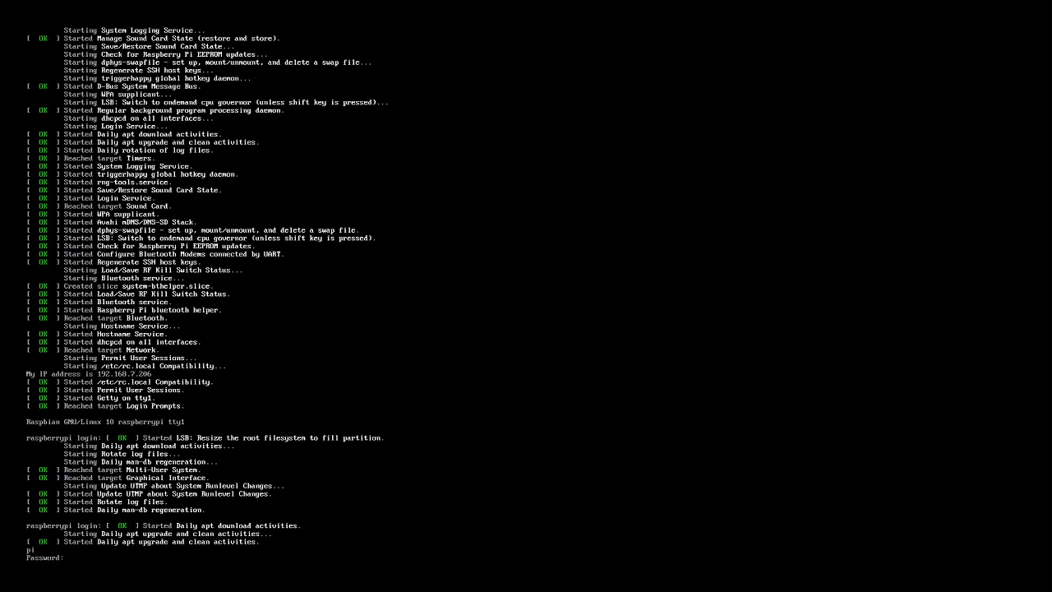
{"action": "key", "text": "Return"}
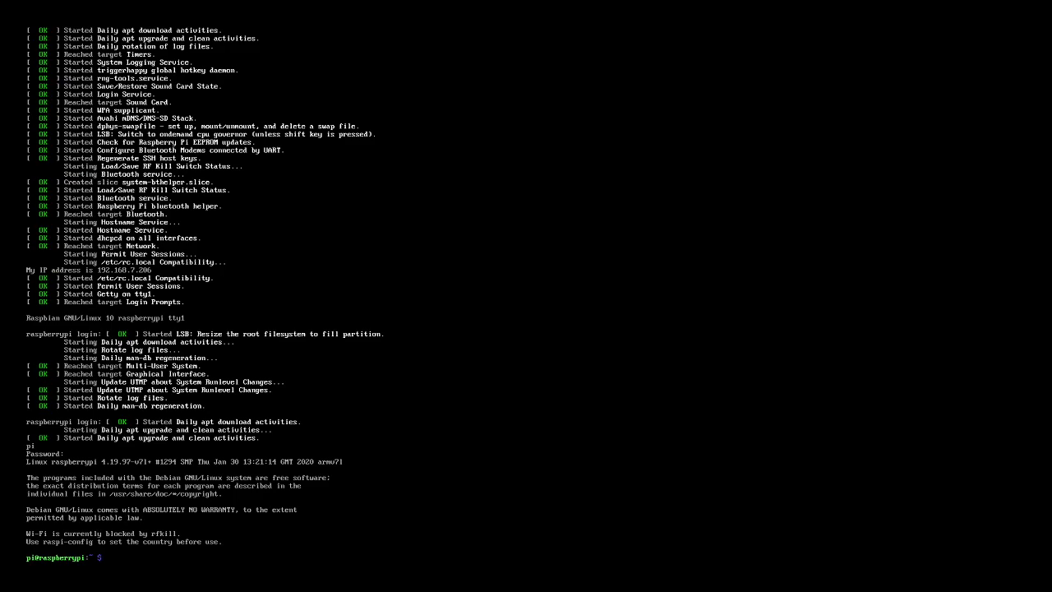
Step: Reconfigure console-setup with the guessed optimal character set and the largest font size
{"action": "type", "text": "sudo dpkg-reconfigure console-setup"}
{"action": "key", "text": "Return"}
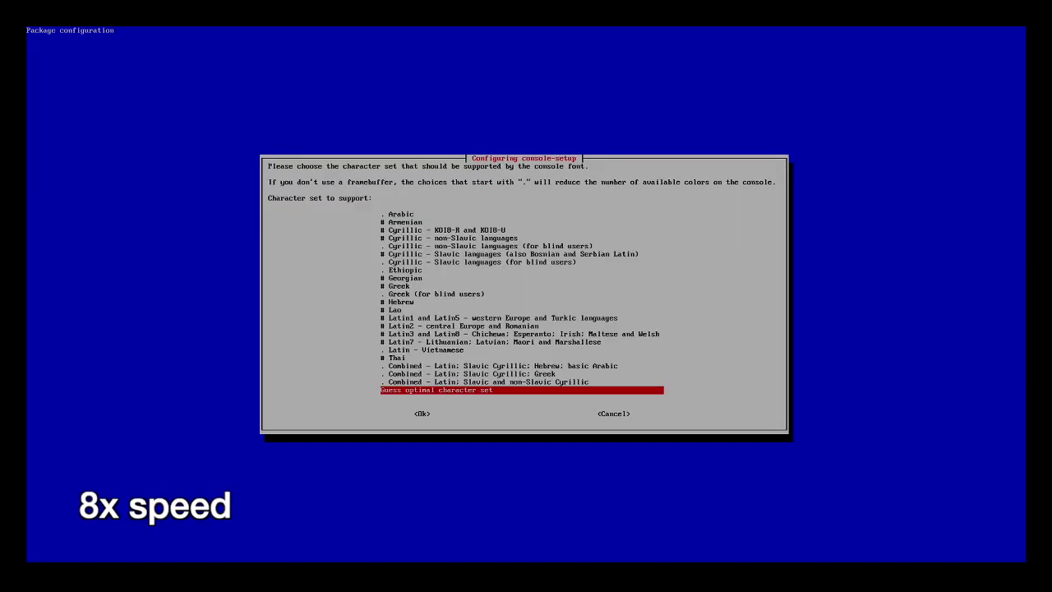
{"action": "key", "text": "Return"}
{"action": "key", "text": "Down"}
{"action": "key", "text": "Down"}
{"action": "key", "text": "Down"}
{"action": "key", "text": "Down"}
{"action": "key", "text": "Down"}
{"action": "key", "text": "Tab"}
{"action": "key", "text": "Return"}
Step: Clear the console and enter sudo raspi-config
{"action": "type", "text": "clear"}
{"action": "key", "text": "Return"}
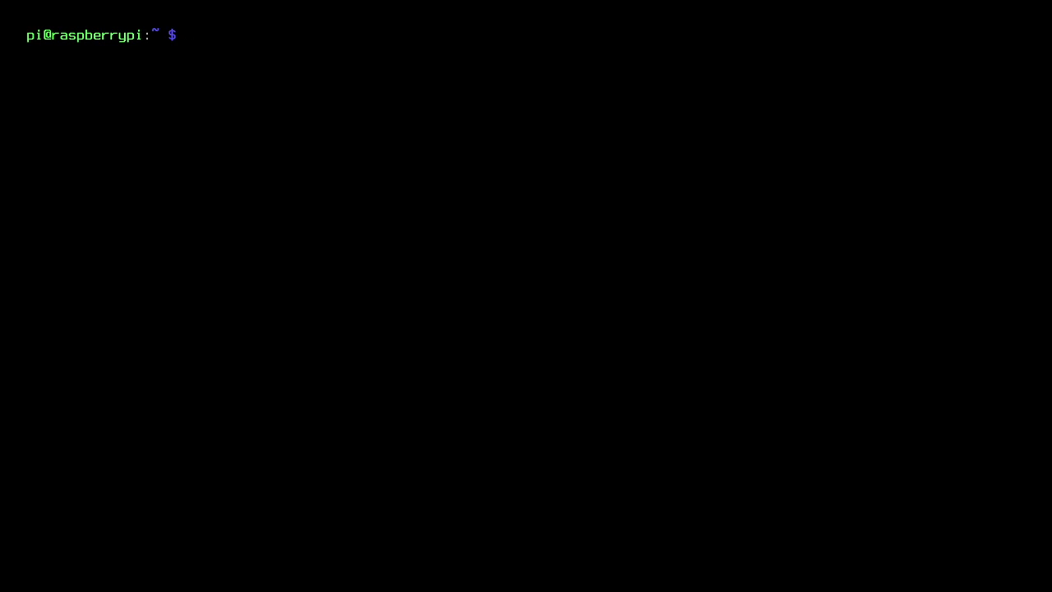
{"action": "type", "text": "sudo raspi-config"}
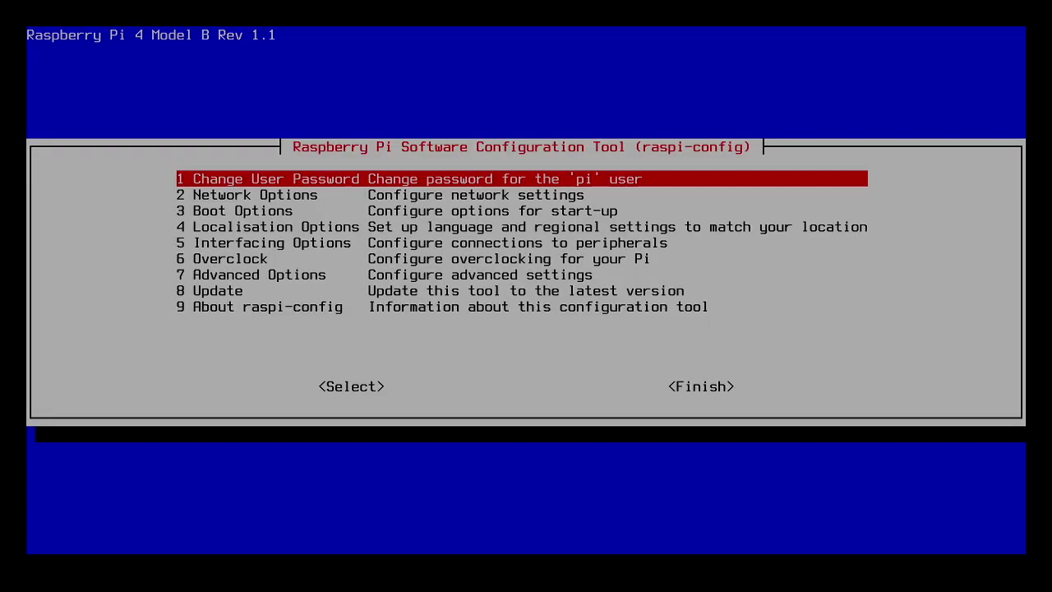
Step: Enable the SSH server under Interfacing Options and exit raspi-config
{"action": "key", "text": "Down"}
{"action": "key", "text": "Down"}
{"action": "key", "text": "Down"}
{"action": "key", "text": "Down"}
{"action": "key", "text": "Return"}
{"action": "key", "text": "Down"}
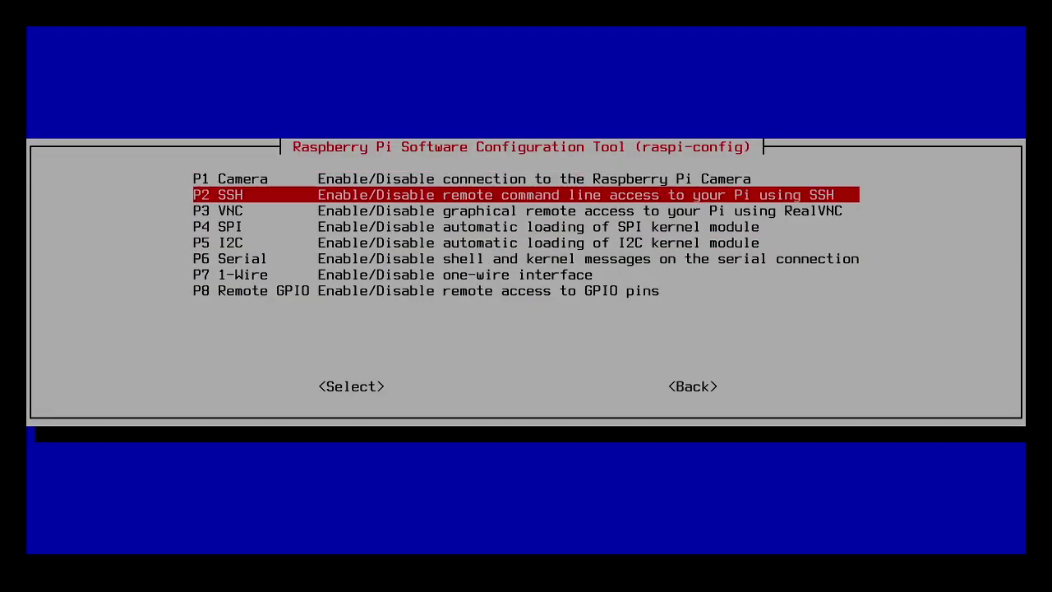
{"action": "key", "text": "Return"}
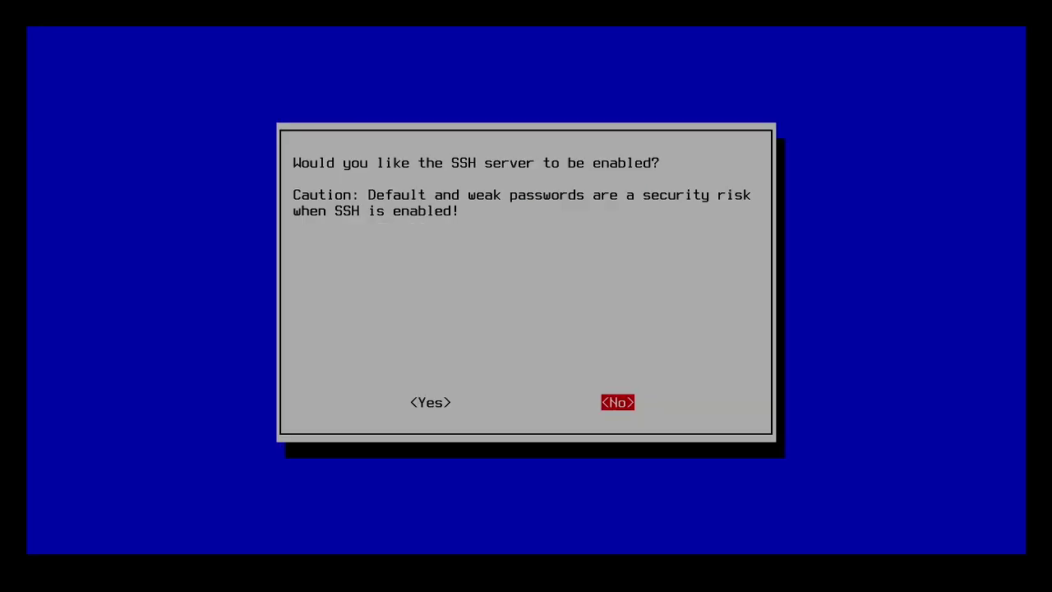
{"action": "key", "text": "Left"}
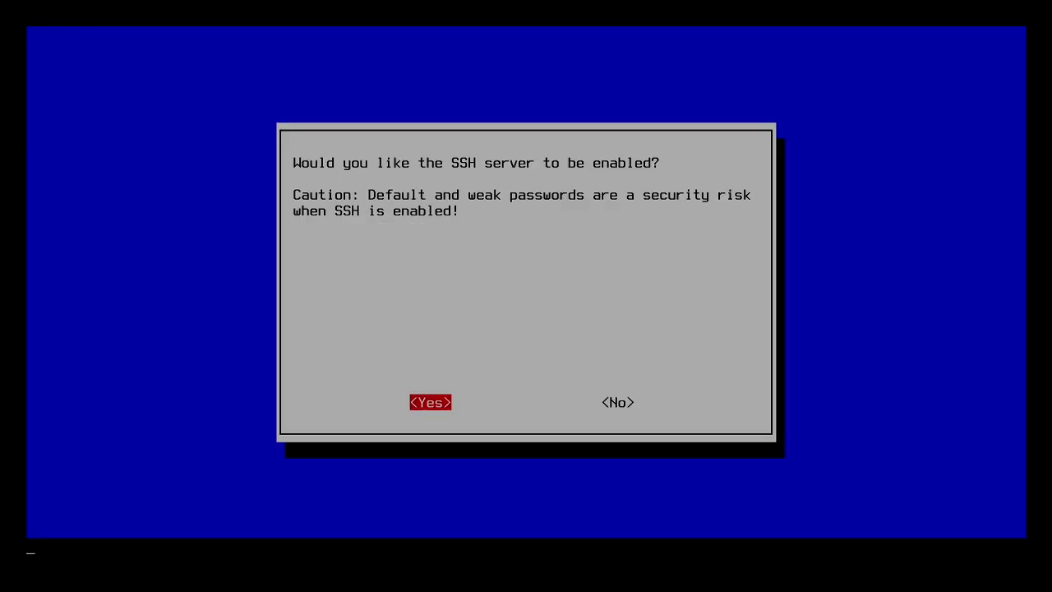
{"action": "key", "text": "Return"}
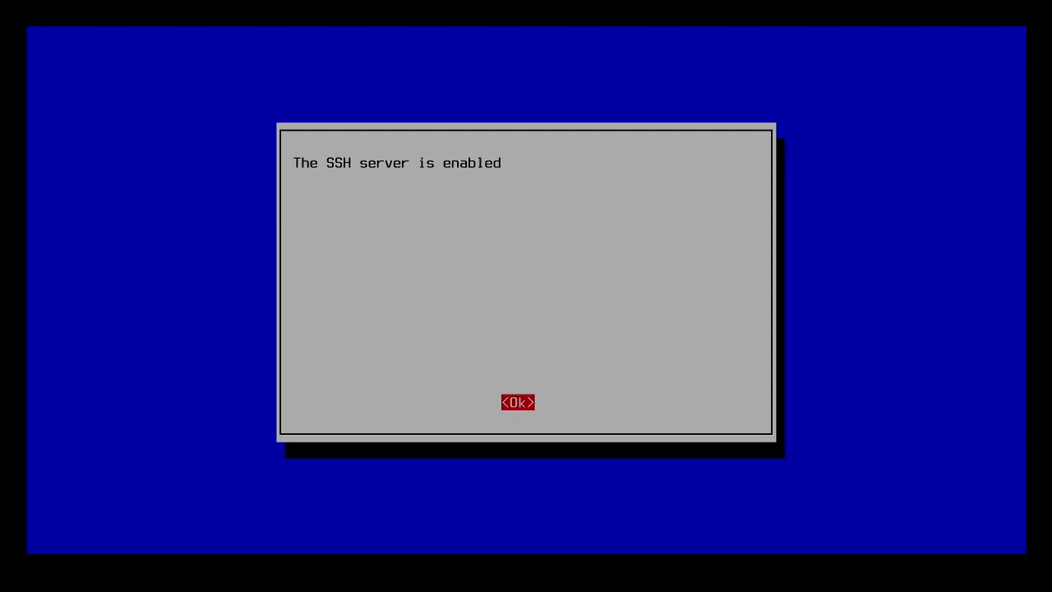
{"action": "key", "text": "Return"}
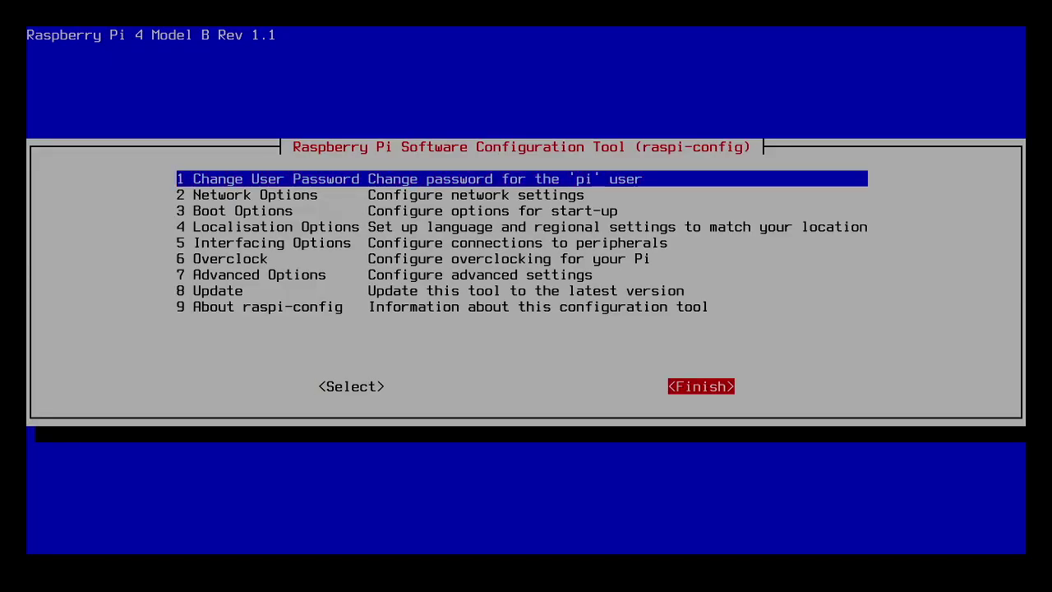
{"action": "key", "text": "Return"}
Step: Clear the screen and run ip a, revealing eth0 at 192.168.7.206
{"action": "type", "text": "clear"}
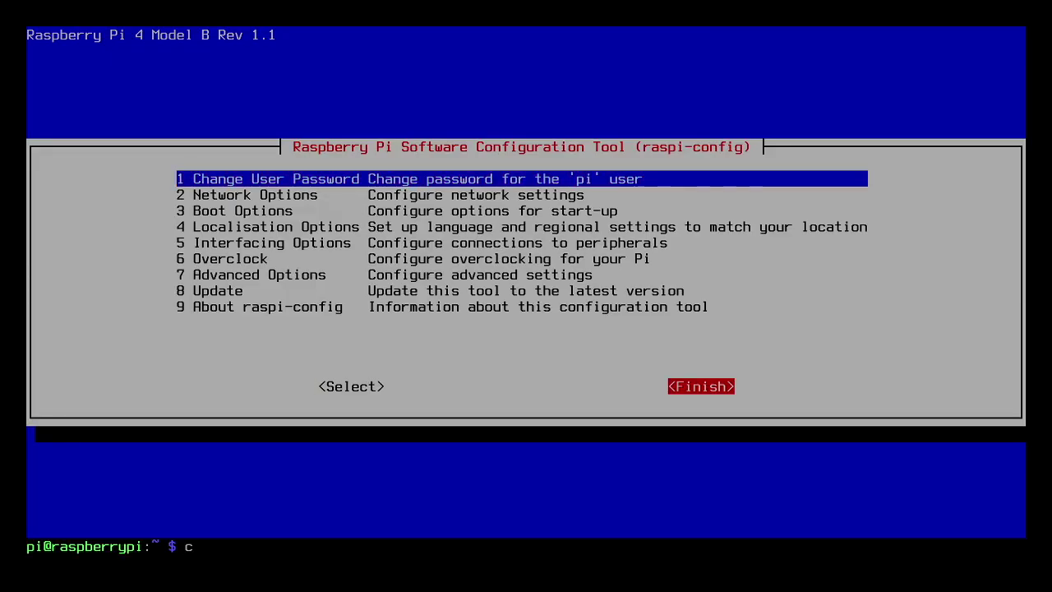
{"action": "key", "text": "Return"}
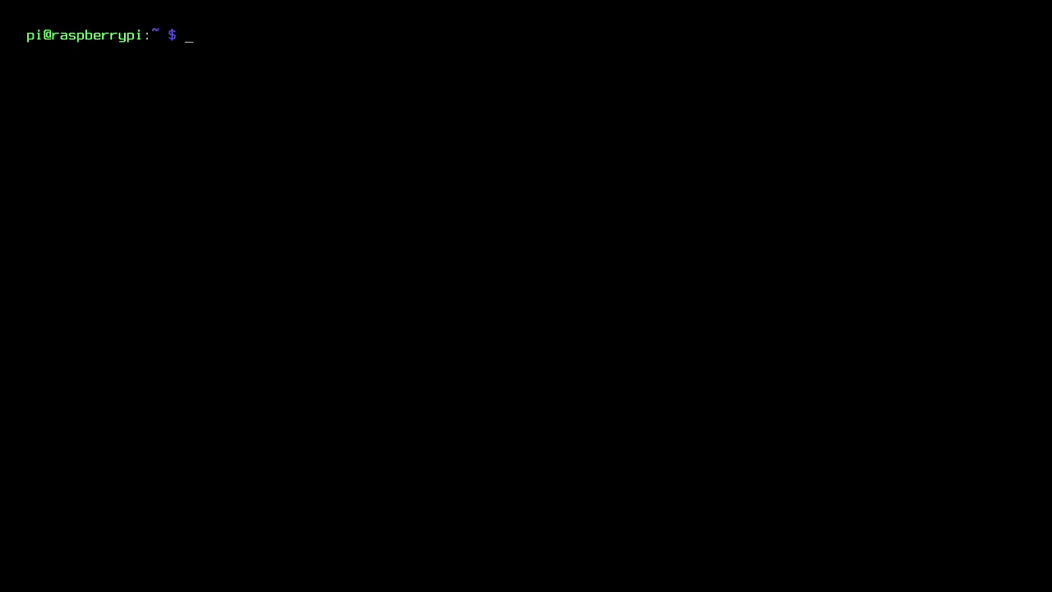
{"action": "type", "text": "ip a"}
{"action": "key", "text": "Return"}
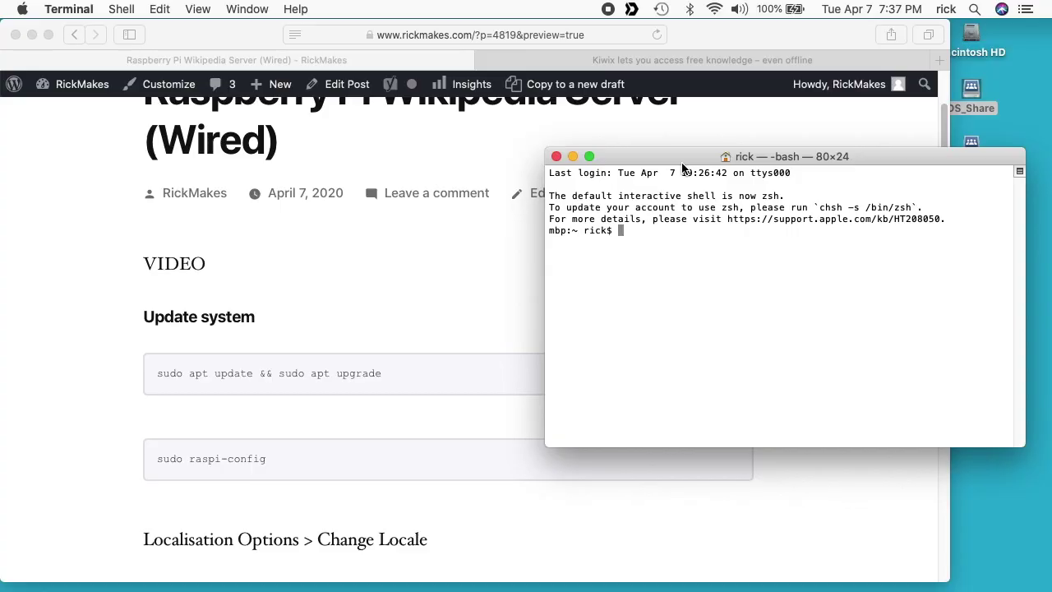
Step: Enlarge the Terminal text, move and narrow the window, and clear it
{"action": "left_click_drag", "start_coordinate": [682, 169], "coordinate": [322, 83]}
{"action": "key", "text": "super+plus"}
{"action": "key", "text": "super+plus"}
{"action": "key", "text": "super+plus"}
{"action": "key", "text": "super+plus"}
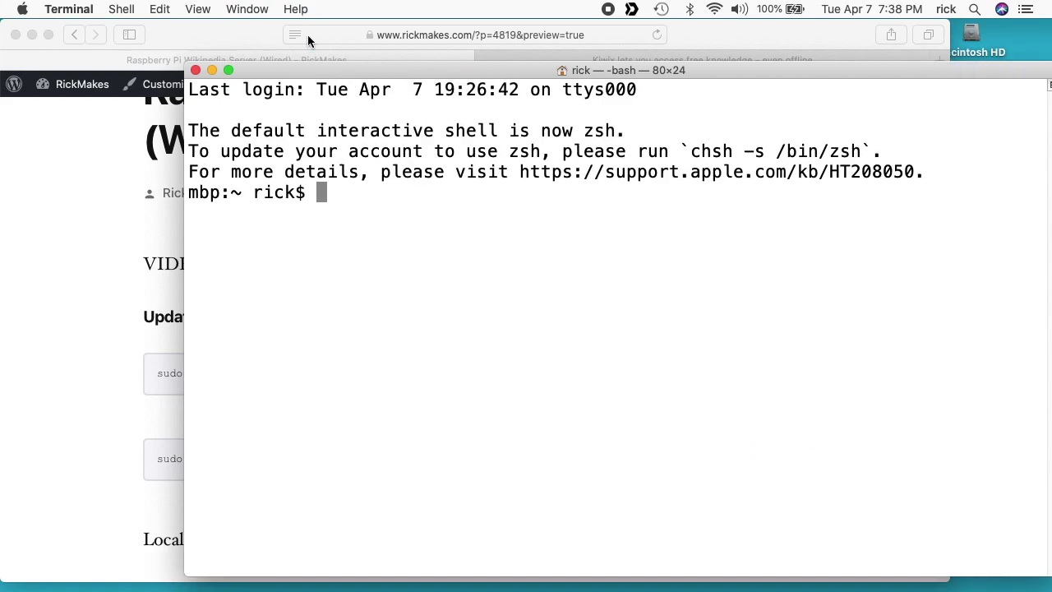
{"action": "left_click_drag", "start_coordinate": [156, 206], "coordinate": [356, 227]}
{"action": "key", "text": "ctrl+l"}
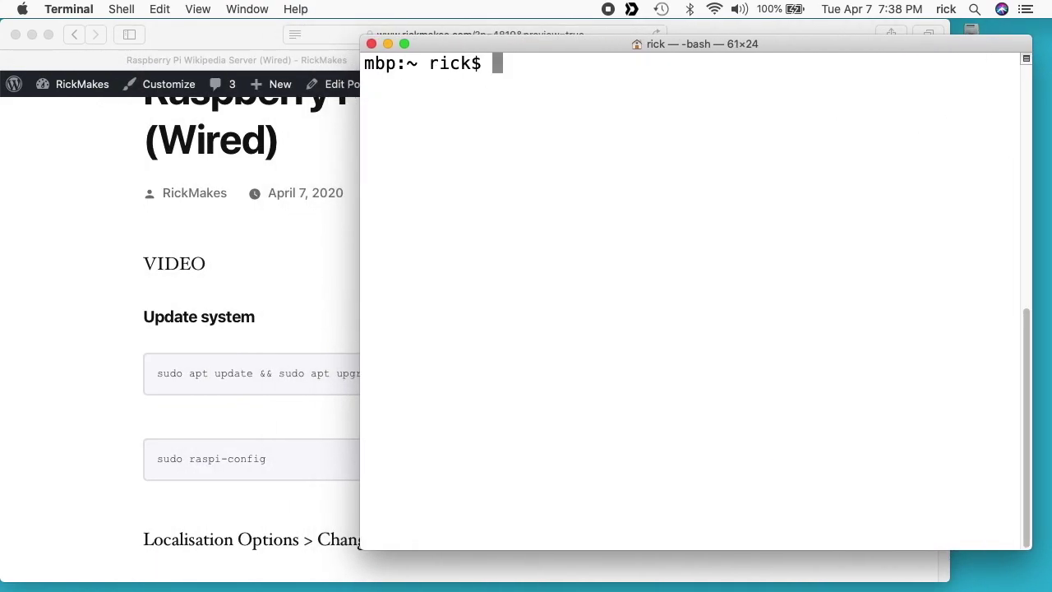
{"action": "type", "text": "ssh pi"}
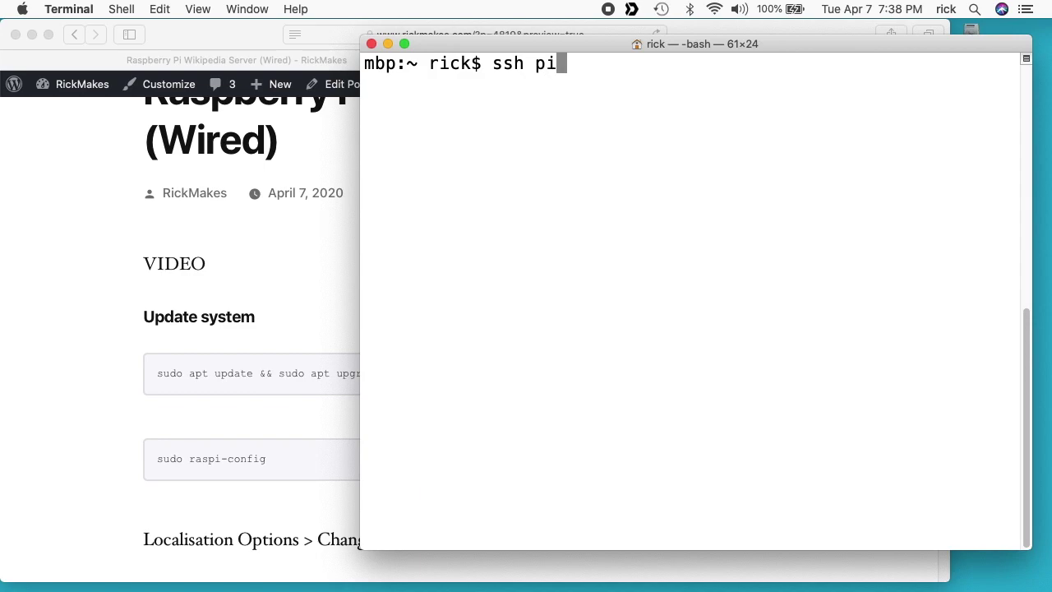
{"action": "type", "text": "@192.168.7.206"}
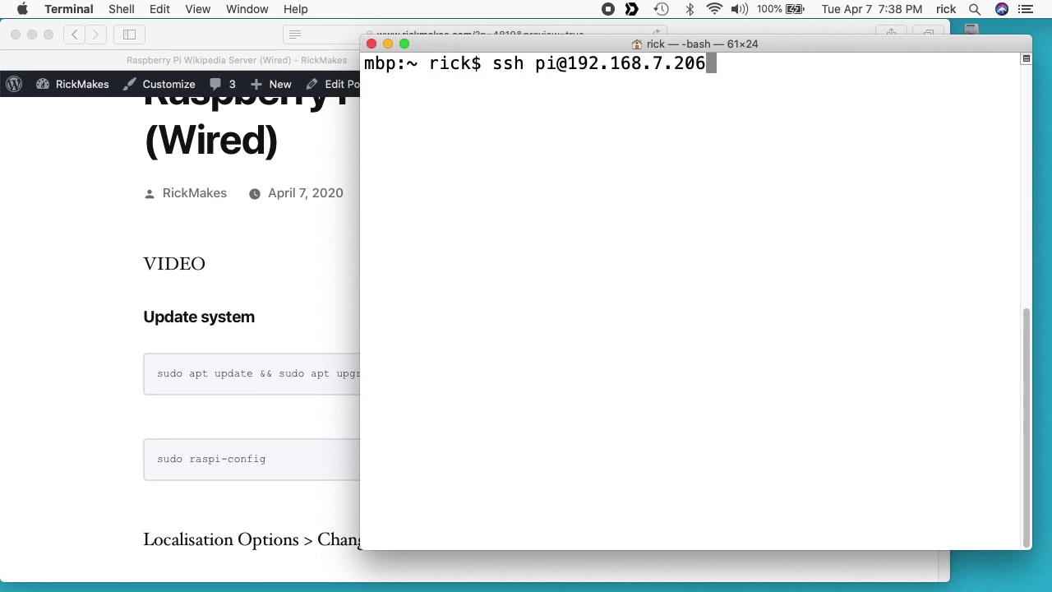
{"action": "key", "text": "Return"}
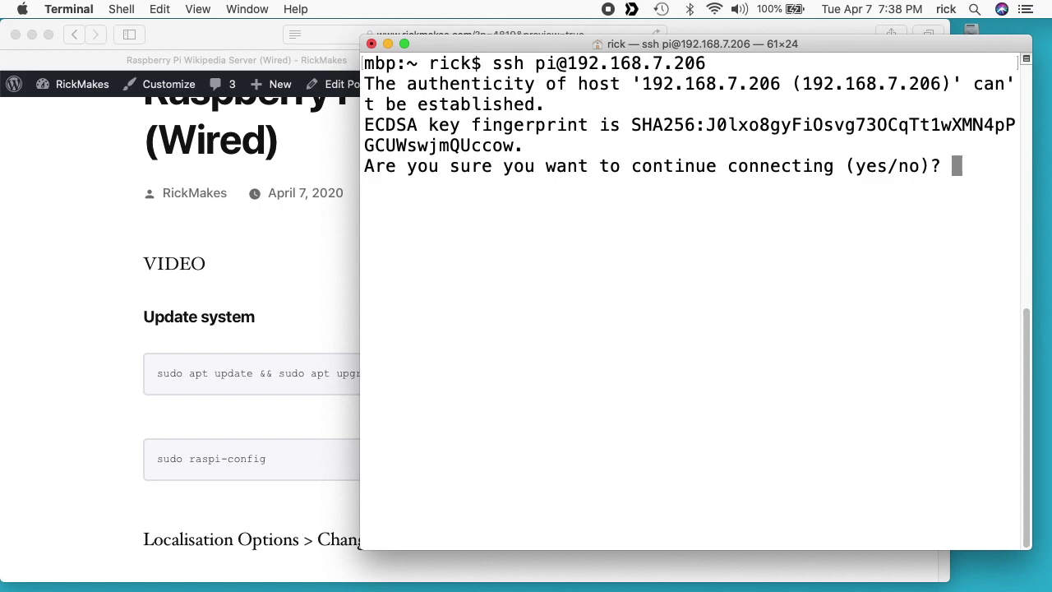
{"action": "type", "text": "yes"}
{"action": "key", "text": "Return"}
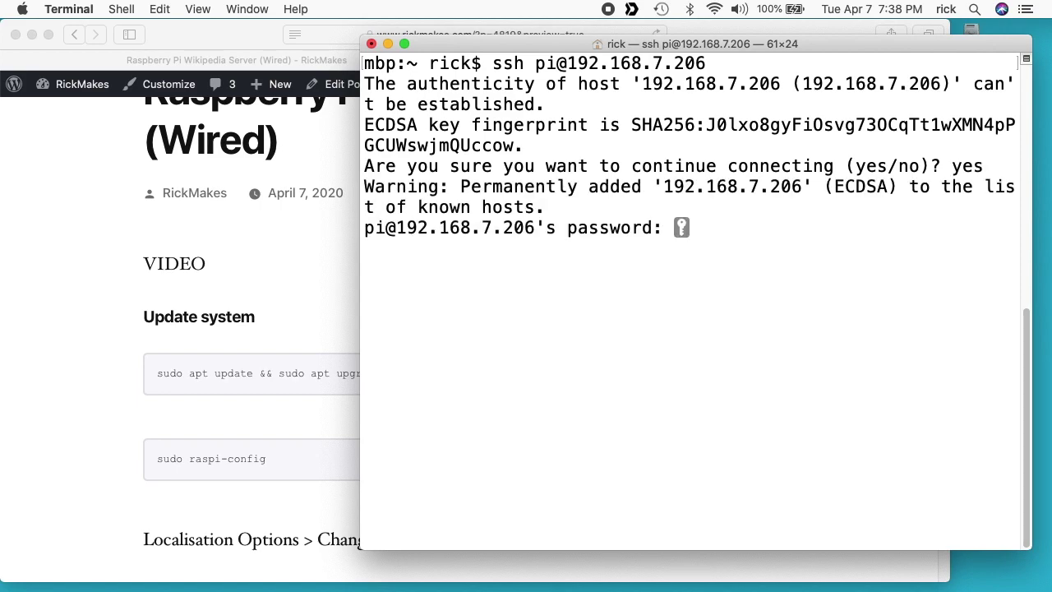
{"action": "key", "text": "Return"}
{"action": "type", "text": "clear"}
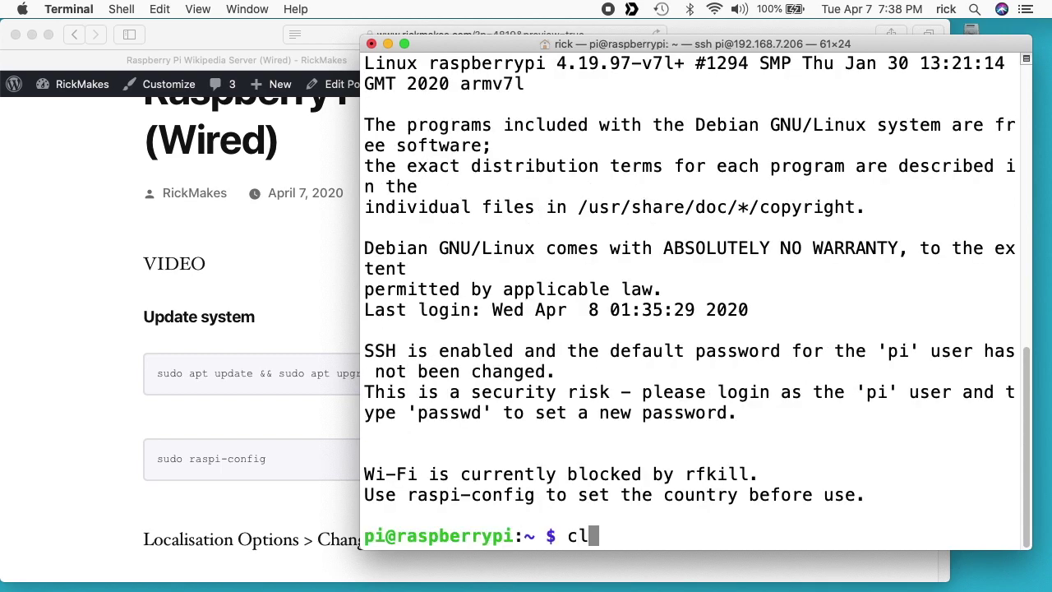
{"action": "key", "text": "Return"}
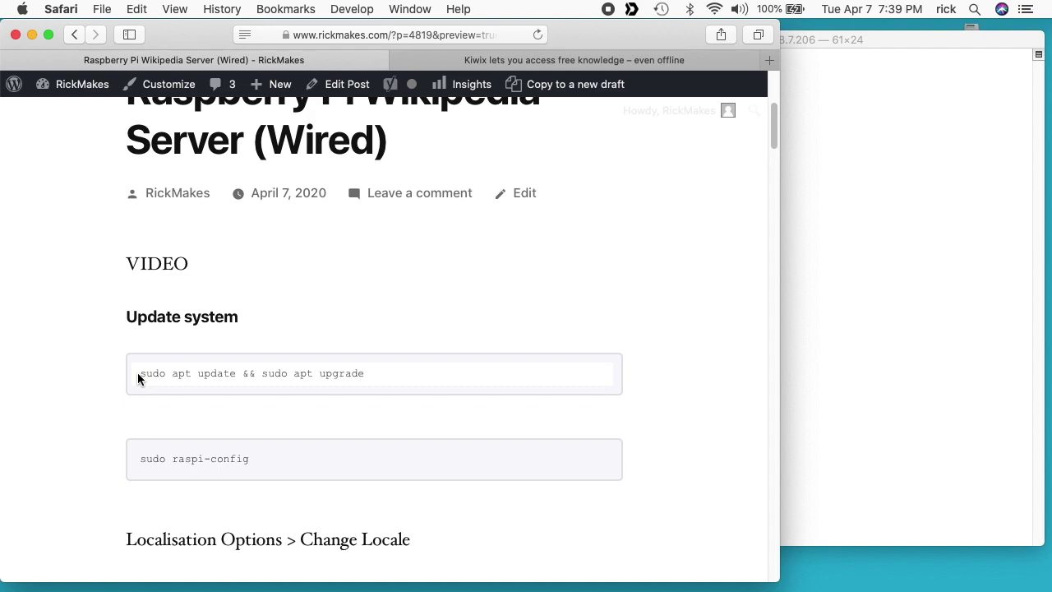
Step: Select the sudo apt update && sudo apt upgrade command in the blog post
{"action": "left_click_drag", "start_coordinate": [138, 378], "coordinate": [387, 378]}
{"action": "key", "text": "super+c"}
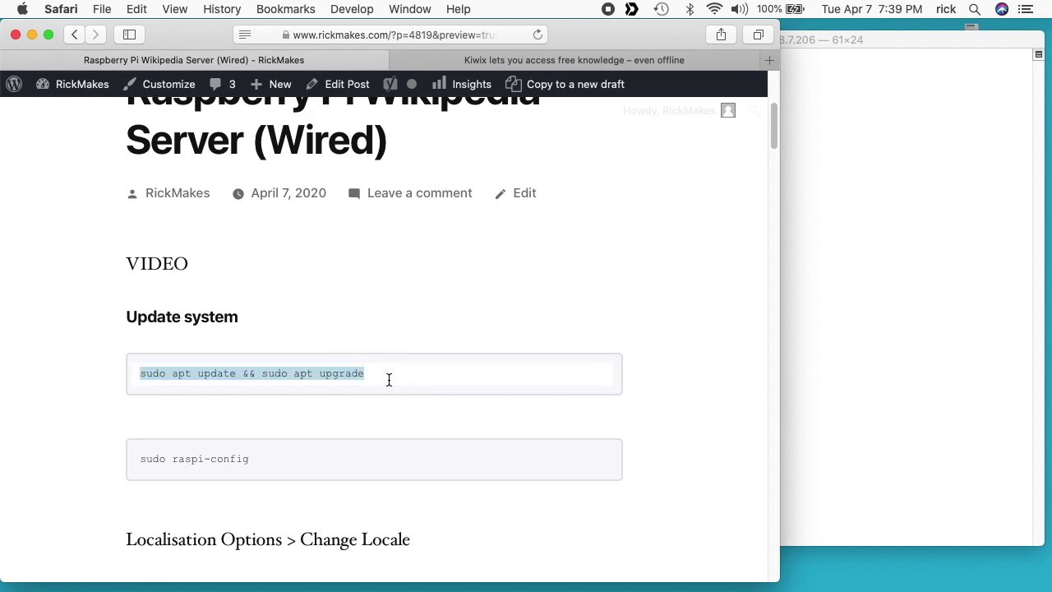
Step: Paste and run sudo apt update && sudo apt upgrade on the Pi, confirm with Y, then clear
{"action": "left_click", "coordinate": [832, 242]}
{"action": "key", "text": "super+v"}
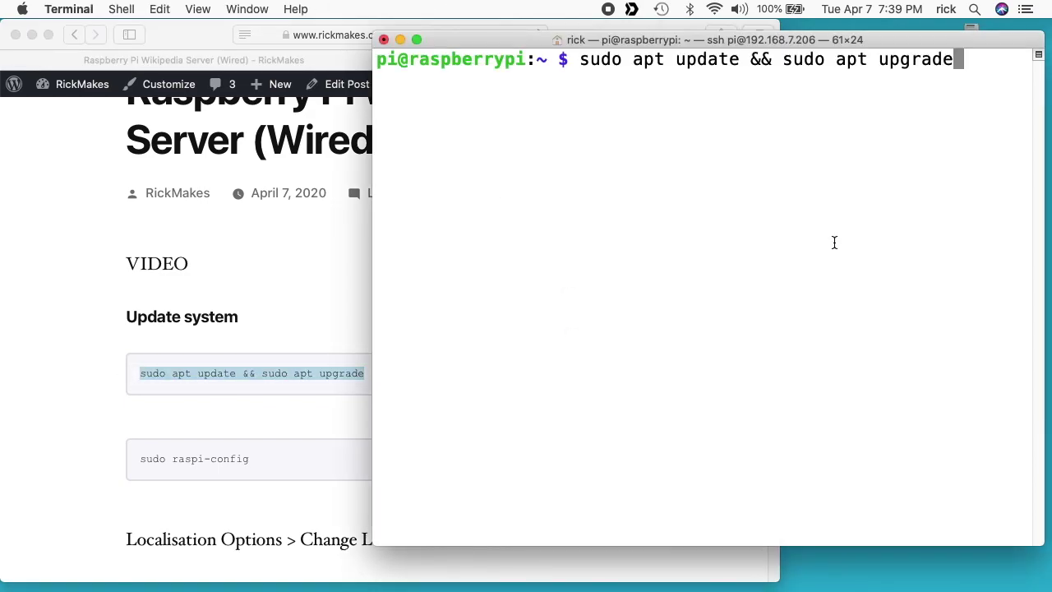
{"action": "key", "text": "Return"}
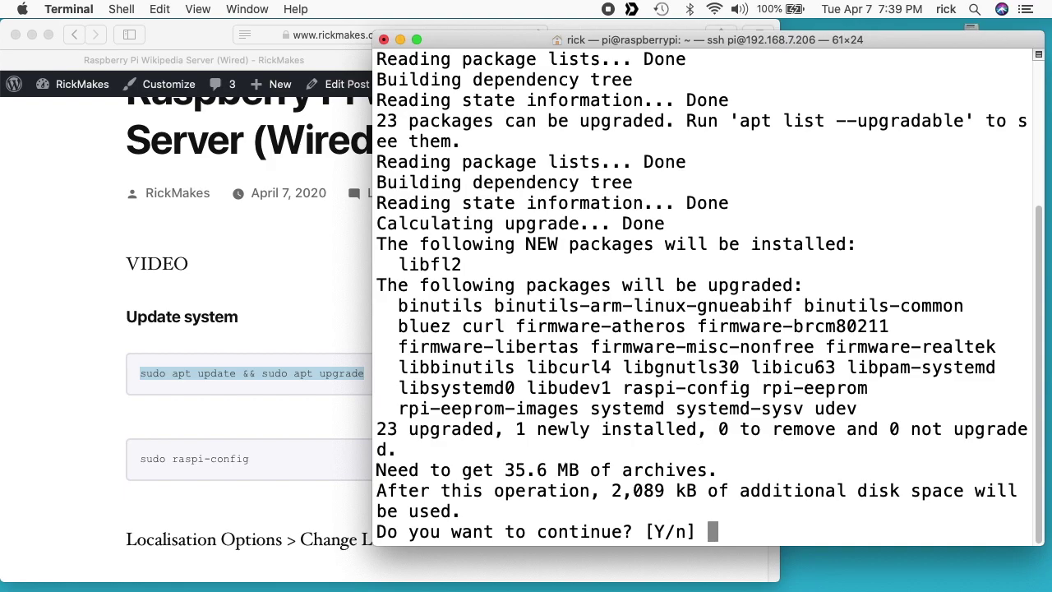
{"action": "type", "text": "Y"}
{"action": "key", "text": "Return"}
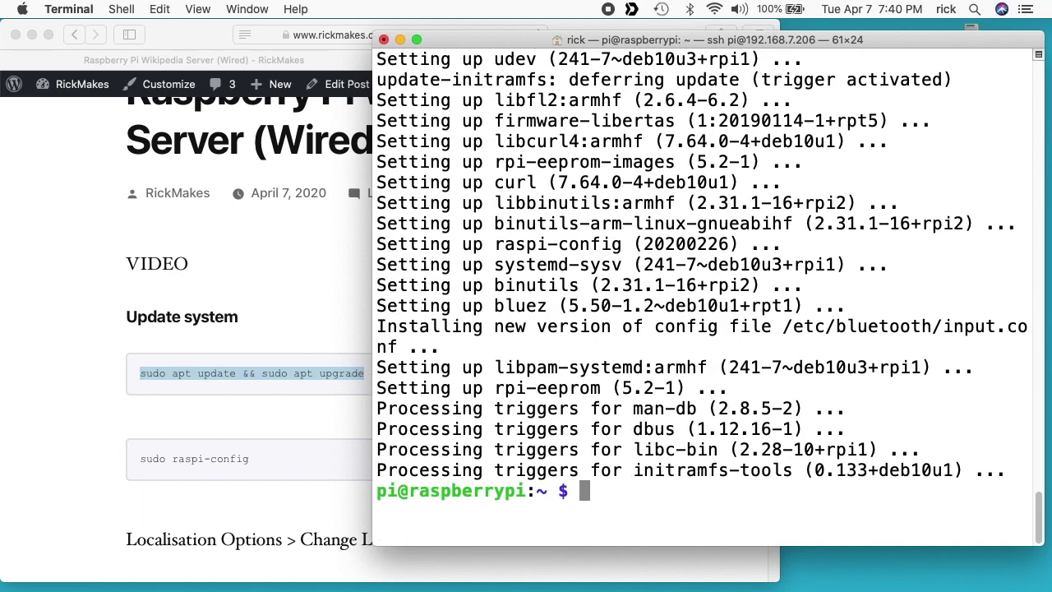
{"action": "type", "text": "clear"}
{"action": "key", "text": "Return"}
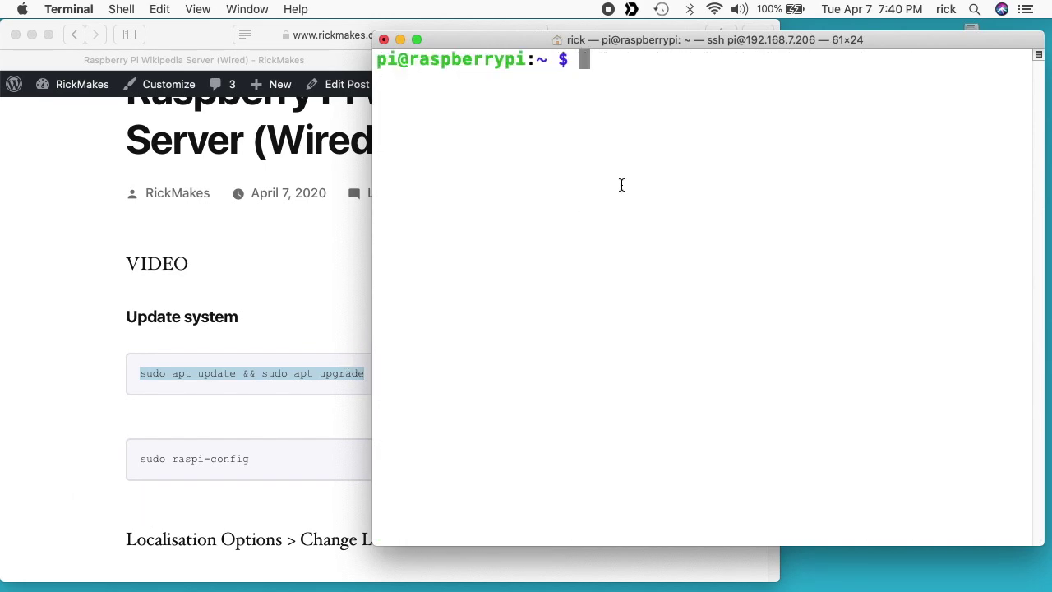
Step: Run sudo raspi-config, check the blog post, then enter 4 Localisation Options
{"action": "type", "text": "sudo r"}
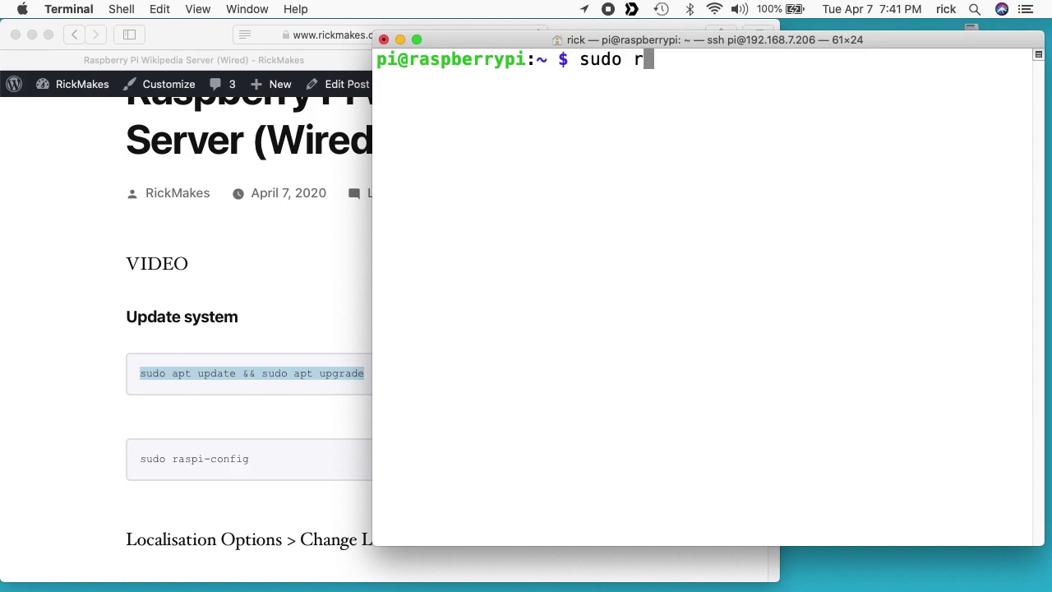
{"action": "type", "text": "aspi-config"}
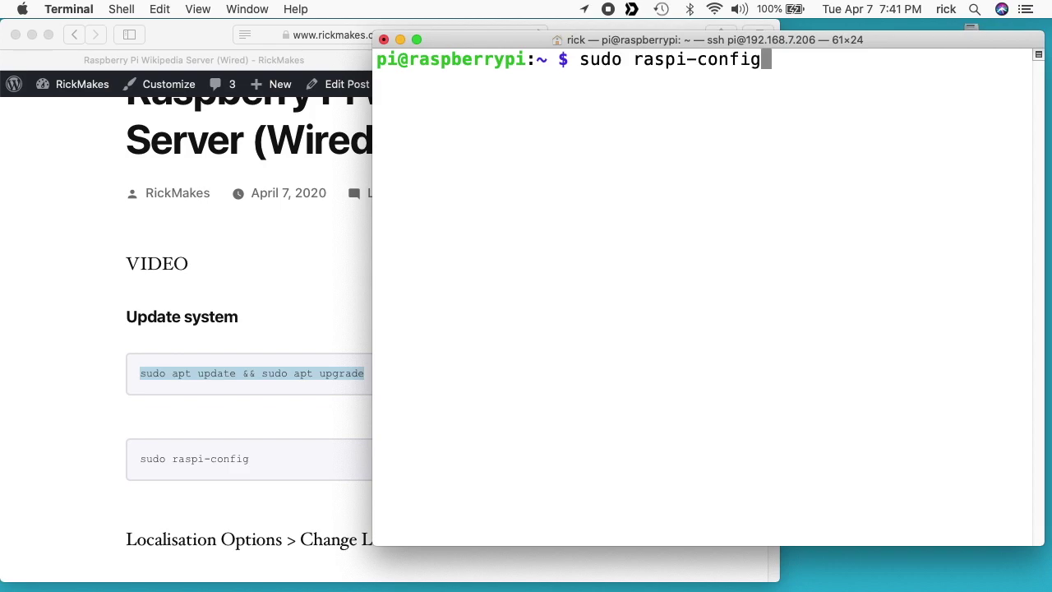
{"action": "key", "text": "Return"}
{"action": "left_click", "coordinate": [265, 312]}
{"action": "scroll", "coordinate": [265, 311], "scroll_direction": "down", "scroll_amount": 10}
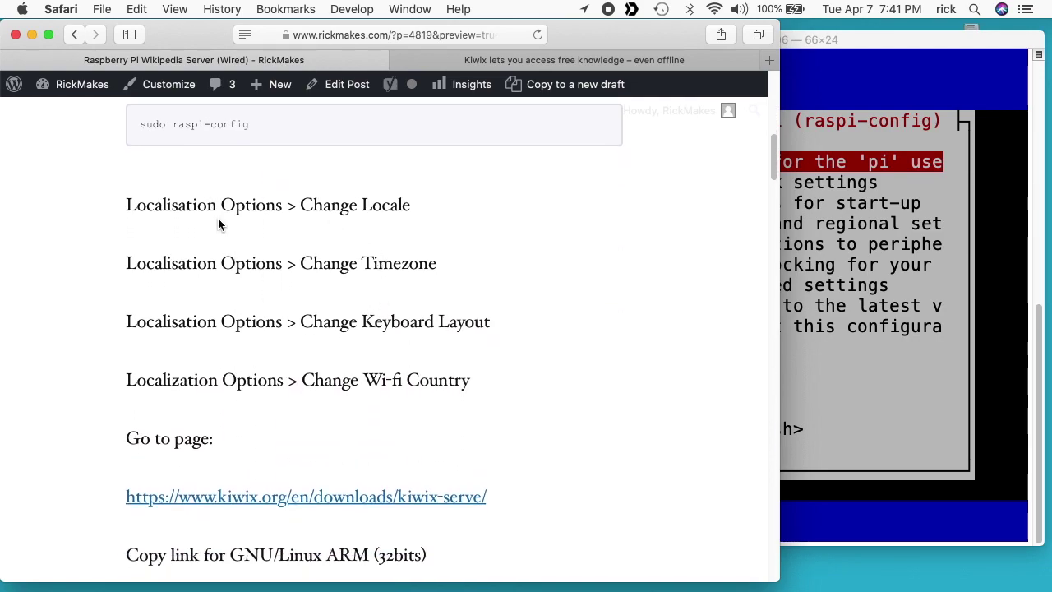
{"action": "left_click", "coordinate": [908, 41]}
{"action": "key", "text": "Down"}
{"action": "key", "text": "Down"}
{"action": "key", "text": "Down"}
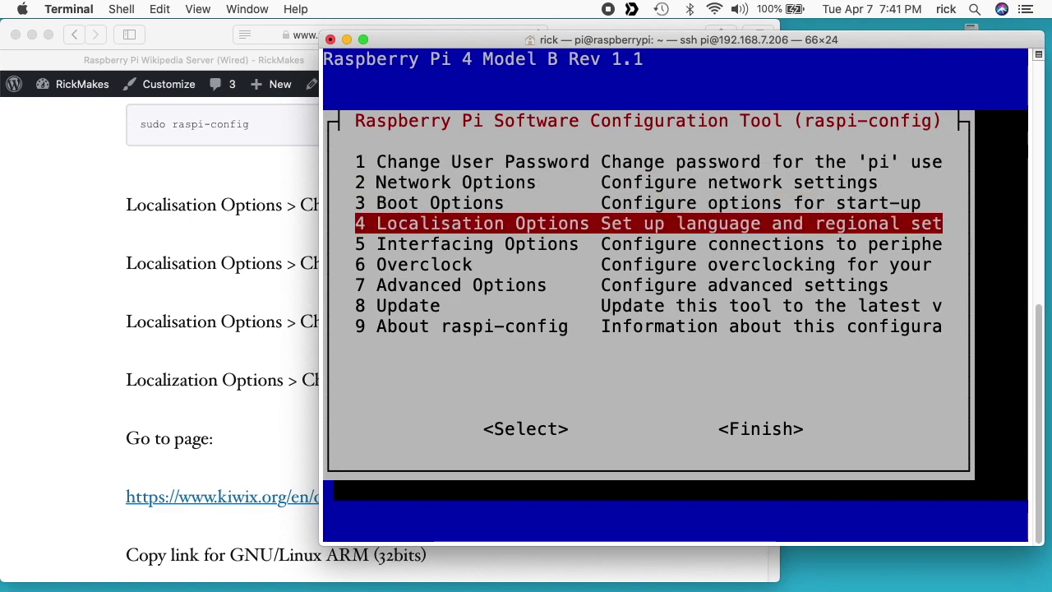
{"action": "key", "text": "Return"}
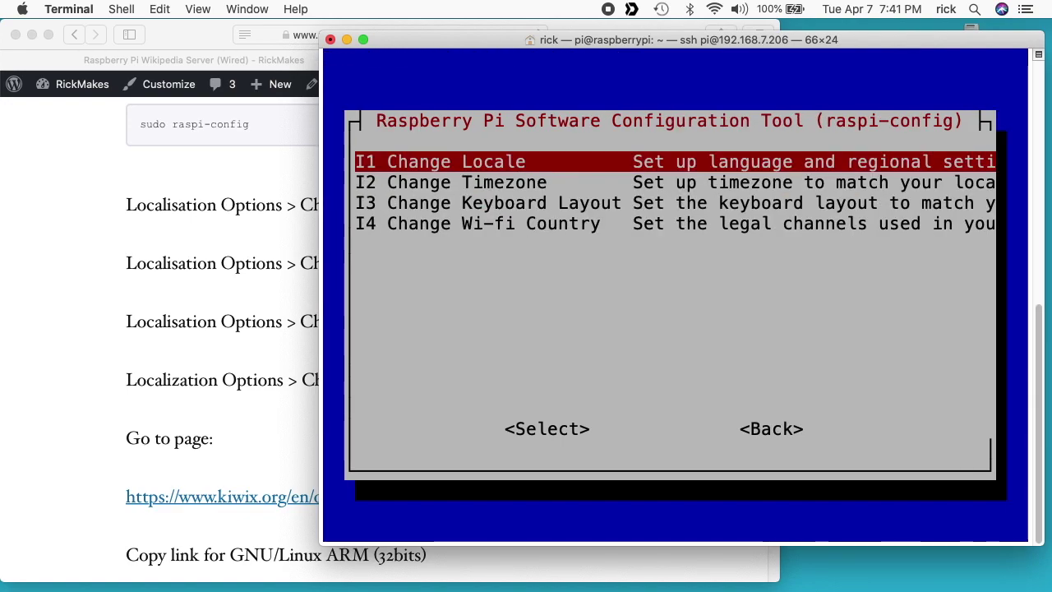
Step: In Change Locale, tick en_US.UTF-8 UTF-8 for generation alongside en_GB.UTF-8
{"action": "key", "text": "Return"}
{"action": "key", "text": "Down"}
{"action": "key", "text": "Down"}
{"action": "key", "text": "Down"}
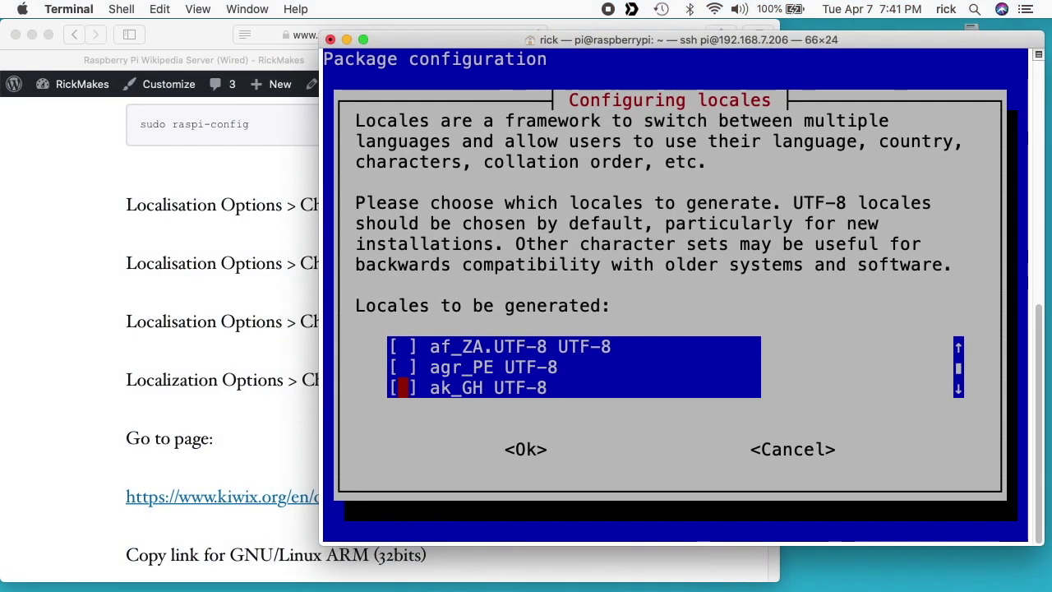
{"action": "key", "text": "Down"}
{"action": "key", "text": "Down"}
{"action": "key", "text": "Down"}
{"action": "key", "text": "Down"}
{"action": "key", "text": "Down"}
{"action": "key", "text": "Down"}
{"action": "key", "text": "Down"}
{"action": "key", "text": "Down"}
{"action": "key", "text": "Down"}
{"action": "key", "text": "Down"}
{"action": "key", "text": "Down"}
{"action": "key", "text": "Down"}
{"action": "key", "text": "Down"}
{"action": "key", "text": "Down"}
{"action": "key", "text": "Down"}
{"action": "key", "text": "Down"}
{"action": "key", "text": "Down"}
{"action": "key", "text": "Down"}
{"action": "key", "text": "Down"}
{"action": "key", "text": "Down"}
{"action": "key", "text": "Down"}
{"action": "key", "text": "Down"}
{"action": "key", "text": "Down"}
{"action": "key", "text": "Down"}
{"action": "key", "text": "Down"}
{"action": "key", "text": "Down"}
{"action": "key", "text": "Down"}
{"action": "key", "text": "Down"}
{"action": "key", "text": "Down"}
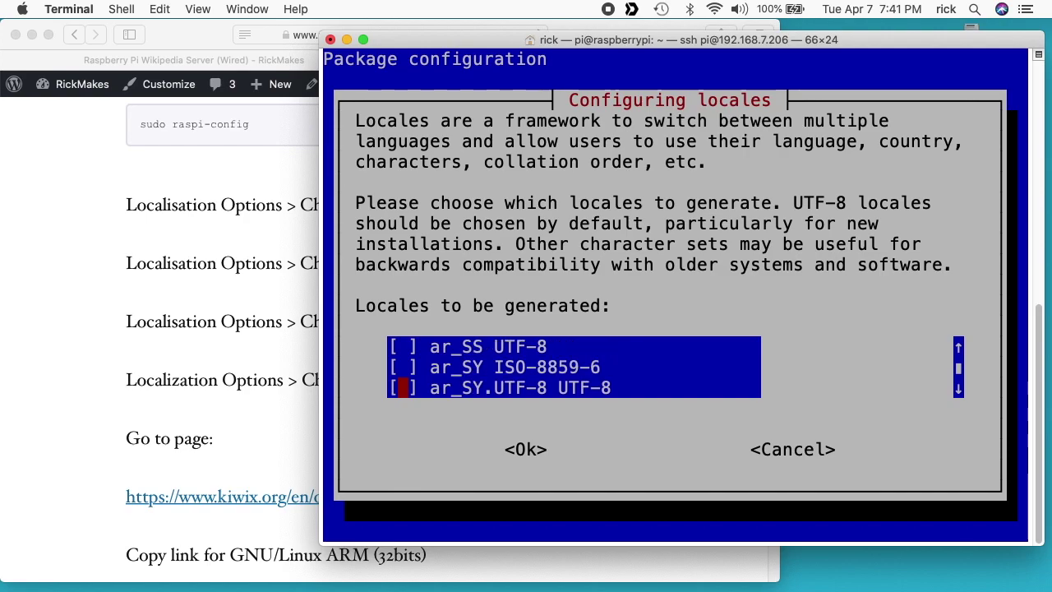
{"action": "key", "text": "Down"}
{"action": "key", "text": "Down"}
{"action": "key", "text": "Down"}
{"action": "key", "text": "Down"}
{"action": "key", "text": "Down"}
{"action": "key", "text": "Down"}
{"action": "key", "text": "Down"}
{"action": "key", "text": "Down"}
{"action": "key", "text": "Down"}
{"action": "key", "text": "Down"}
{"action": "key", "text": "Down"}
{"action": "key", "text": "Down"}
{"action": "key", "text": "Down"}
{"action": "key", "text": "Down"}
{"action": "key", "text": "Down"}
{"action": "key", "text": "Down"}
{"action": "key", "text": "Down"}
{"action": "key", "text": "Down"}
{"action": "key", "text": "Down"}
{"action": "key", "text": "Down"}
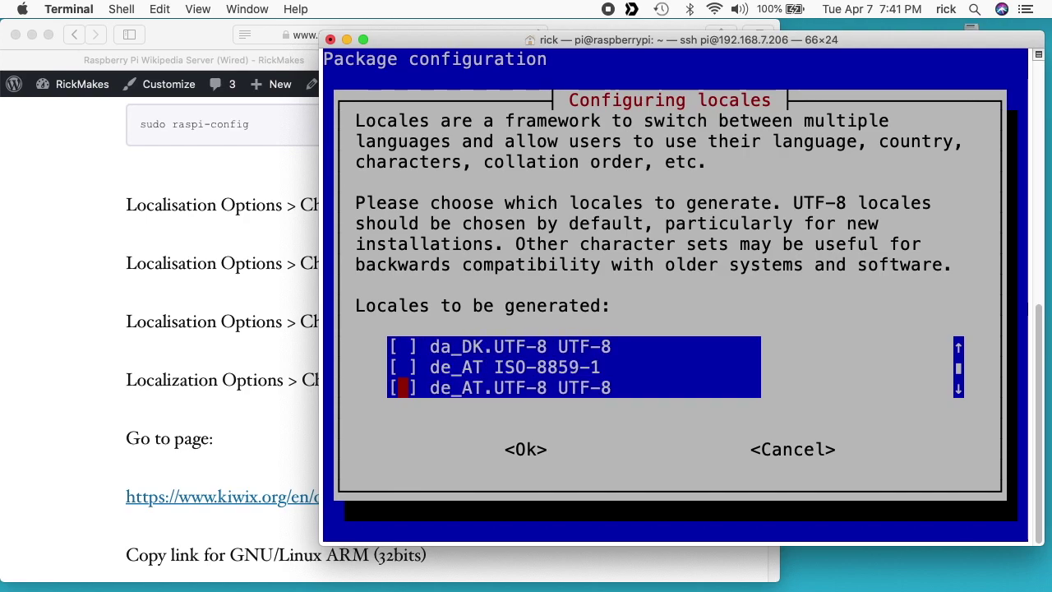
{"action": "key", "text": "Down"}
{"action": "key", "text": "Down"}
{"action": "key", "text": "Down"}
{"action": "key", "text": "Down"}
{"action": "key", "text": "Down"}
{"action": "key", "text": "Down"}
{"action": "key", "text": "Down"}
{"action": "key", "text": "Down"}
{"action": "key", "text": "Down"}
{"action": "key", "text": "Down"}
{"action": "key", "text": "Down"}
{"action": "key", "text": "Down"}
{"action": "key", "text": "Down"}
{"action": "key", "text": "Down"}
{"action": "key", "text": "Down"}
{"action": "key", "text": "Down"}
{"action": "key", "text": "Down"}
{"action": "key", "text": "Down"}
{"action": "key", "text": "Down"}
{"action": "key", "text": "Down"}
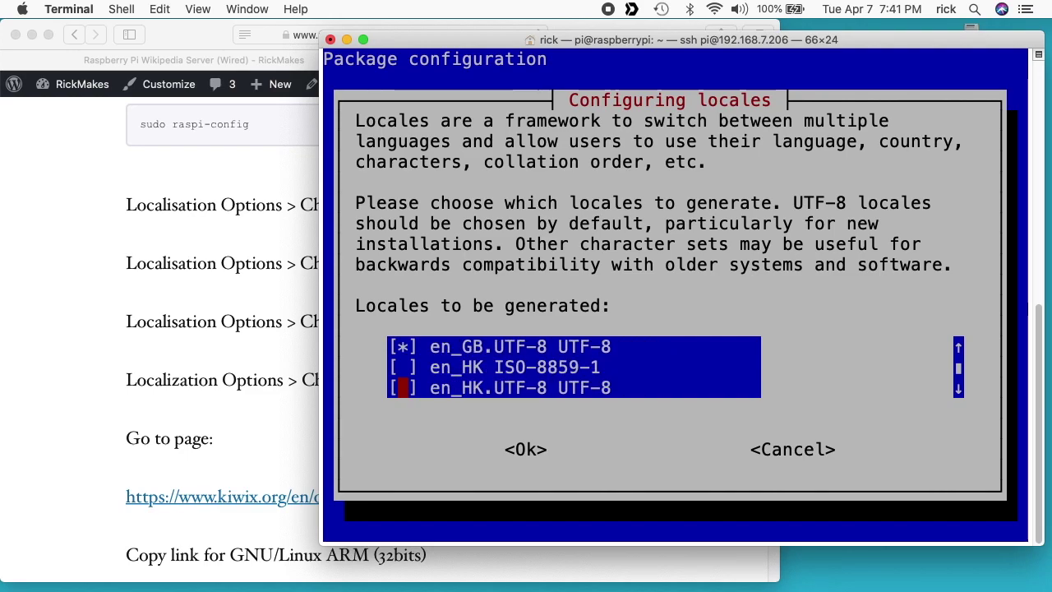
{"action": "key", "text": "Down"}
{"action": "key", "text": "Down"}
{"action": "key", "text": "Down"}
{"action": "key", "text": "Down"}
{"action": "key", "text": "Down"}
{"action": "key", "text": "Down"}
{"action": "key", "text": "Down"}
{"action": "key", "text": "Down"}
{"action": "key", "text": "Down"}
{"action": "key", "text": "Down"}
{"action": "key", "text": "Down"}
{"action": "key", "text": "Down"}
{"action": "key", "text": "Down"}
{"action": "key", "text": "Down"}
{"action": "key", "text": "Down"}
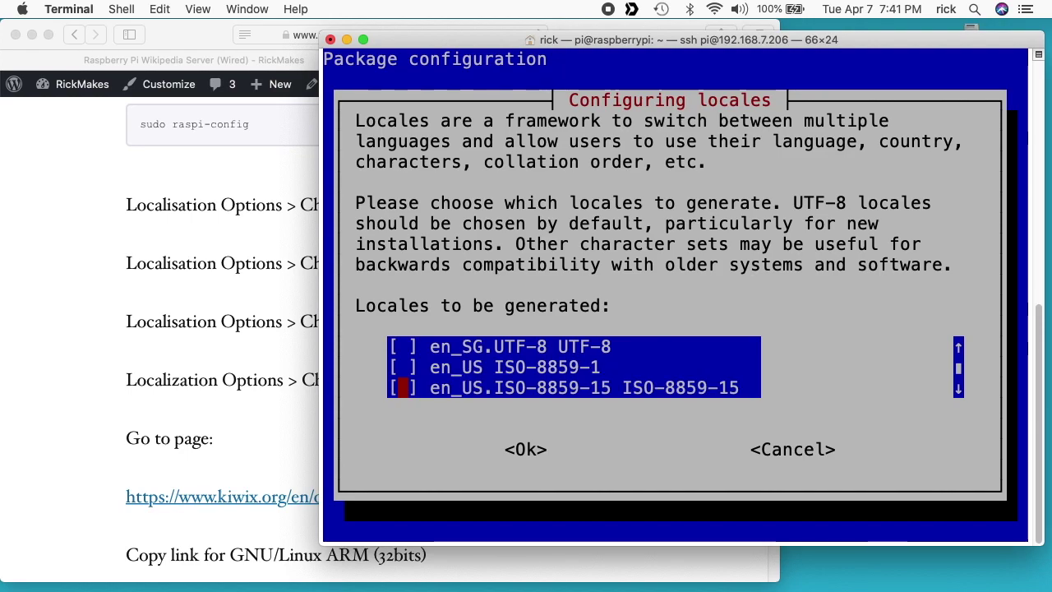
{"action": "key", "text": "Down"}
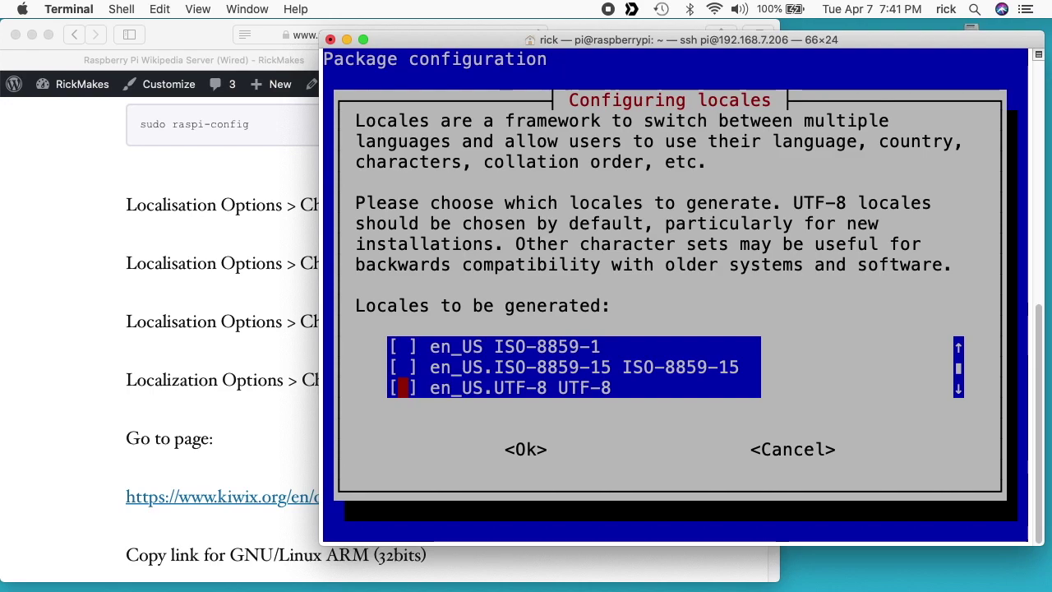
{"action": "key", "text": "space"}
{"action": "key", "text": "Tab"}
{"action": "key", "text": "Return"}
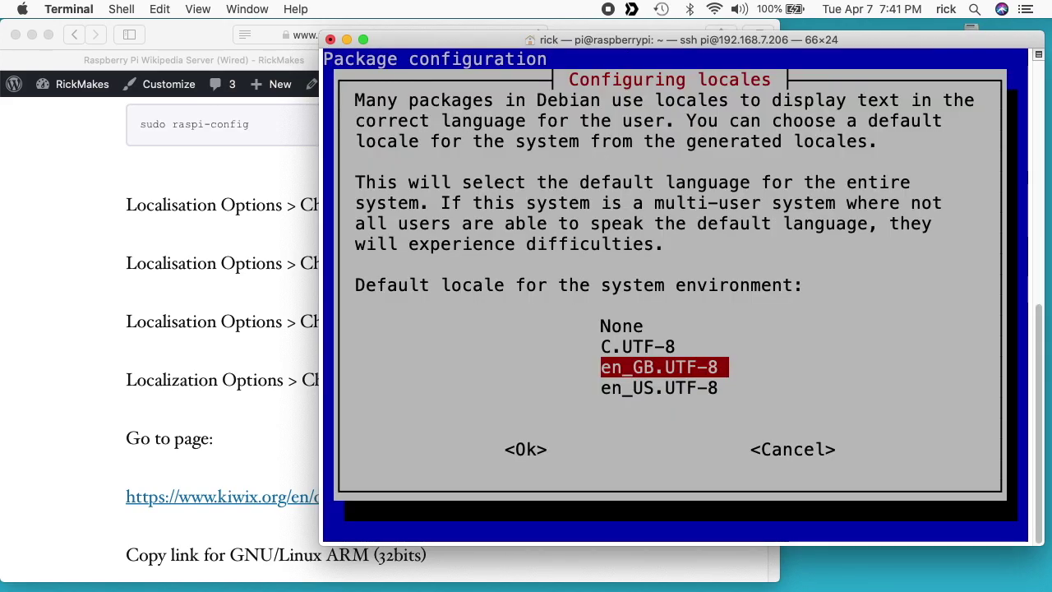
Step: Make en_US.UTF-8 the default system locale
{"action": "key", "text": "Down"}
{"action": "key", "text": "Tab"}
{"action": "key", "text": "Return"}
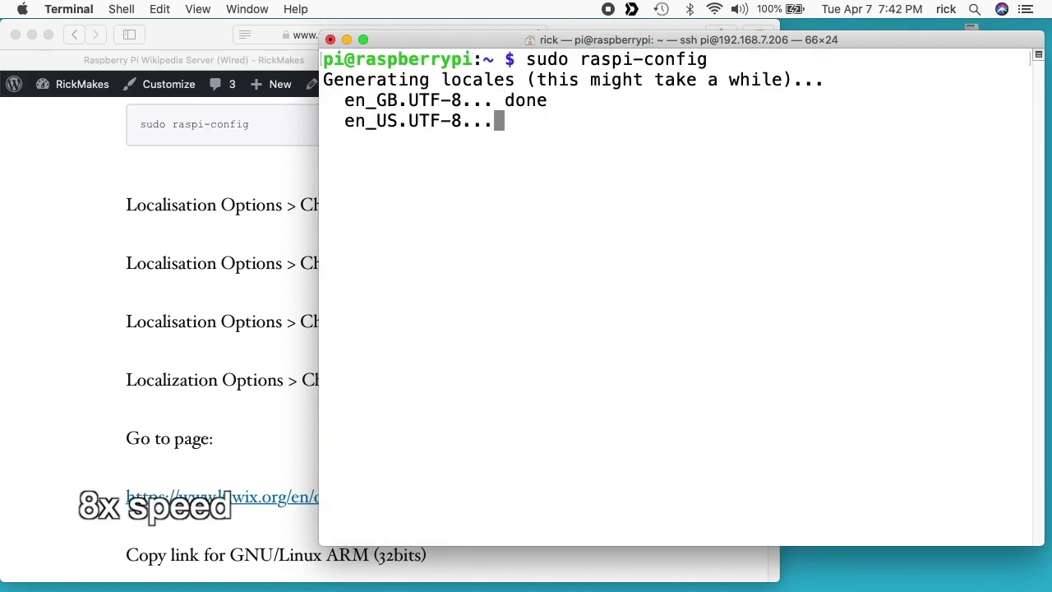
{"action": "key", "text": "Down"}
{"action": "key", "text": "Down"}
{"action": "key", "text": "Down"}
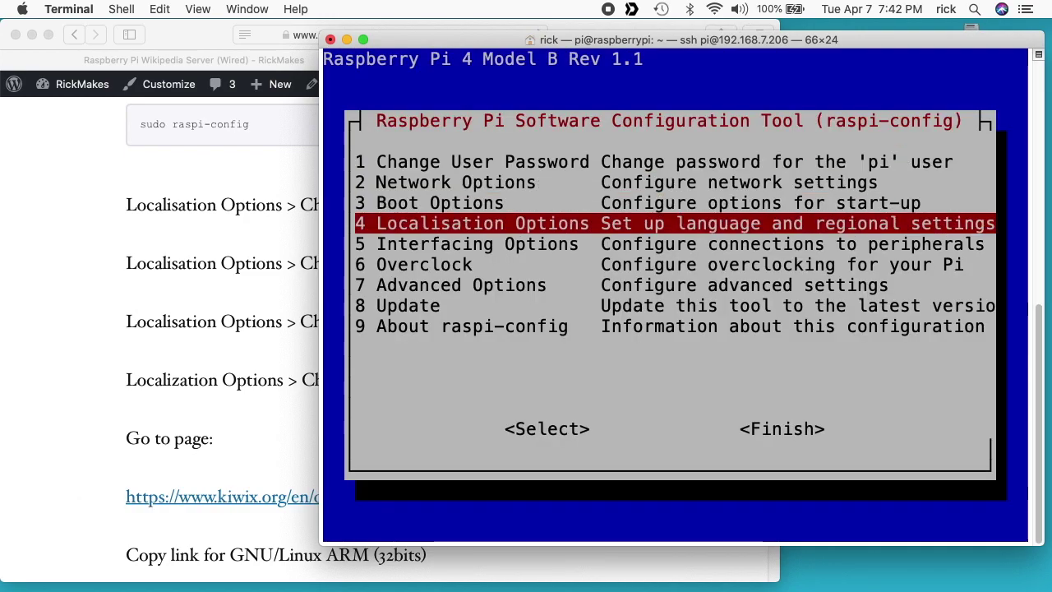
Step: In Localisation Options' time zone setting, choose the America area and select Chicago
{"action": "key", "text": "Return"}
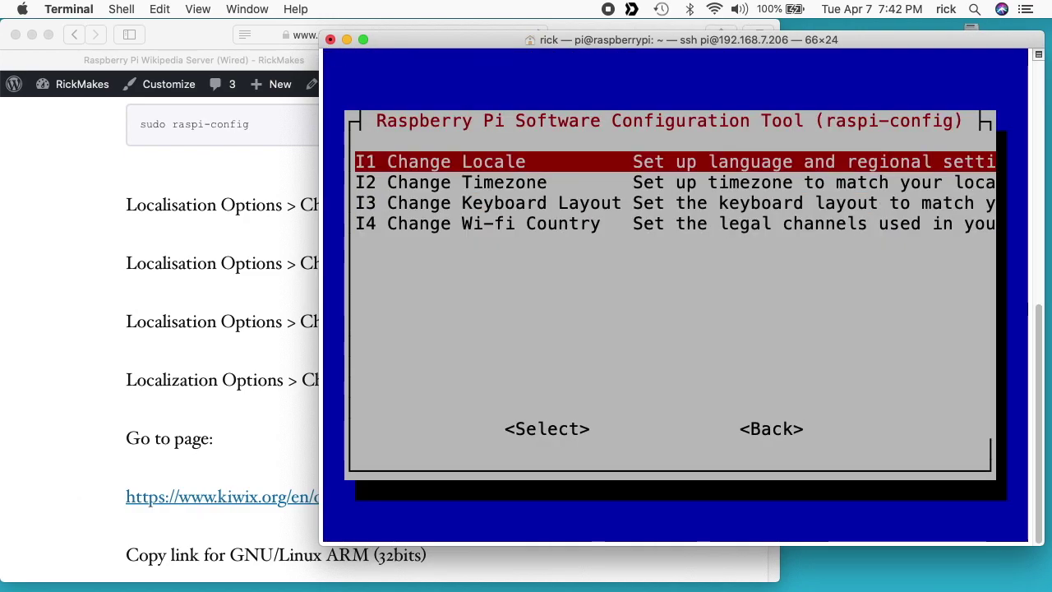
{"action": "key", "text": "Down"}
{"action": "key", "text": "Return"}
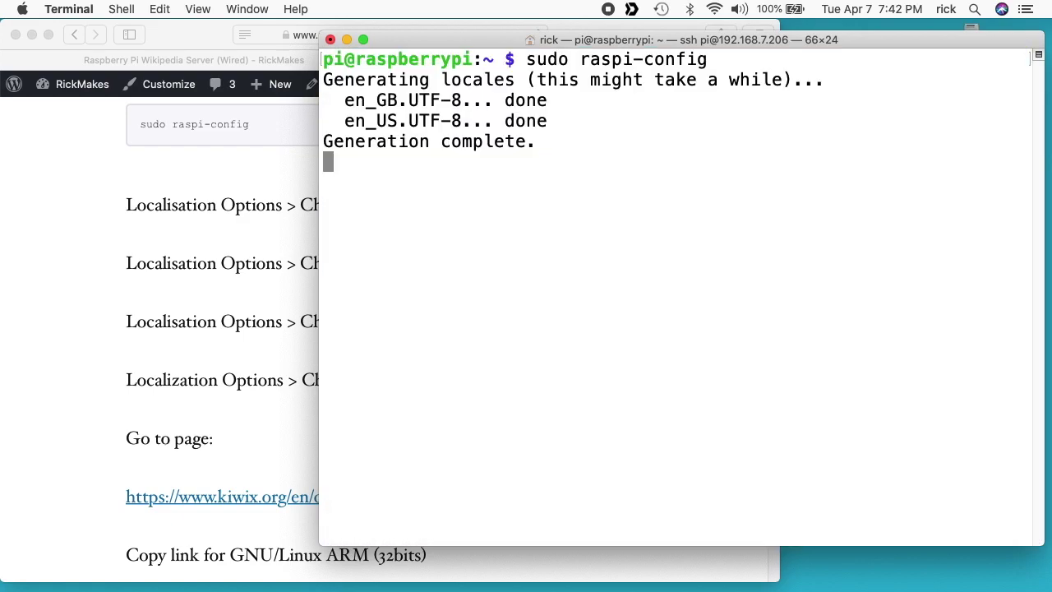
{"action": "key", "text": "Up"}
{"action": "key", "text": "Up"}
{"action": "key", "text": "Up"}
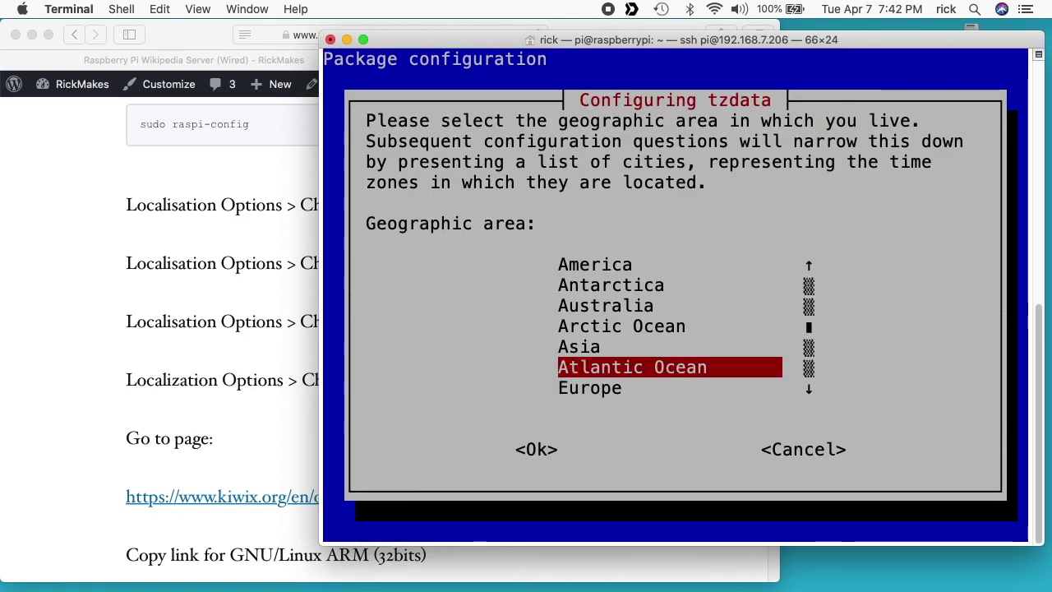
{"action": "key", "text": "Up"}
{"action": "key", "text": "Up"}
{"action": "key", "text": "Up"}
{"action": "key", "text": "Tab"}
{"action": "key", "text": "Return"}
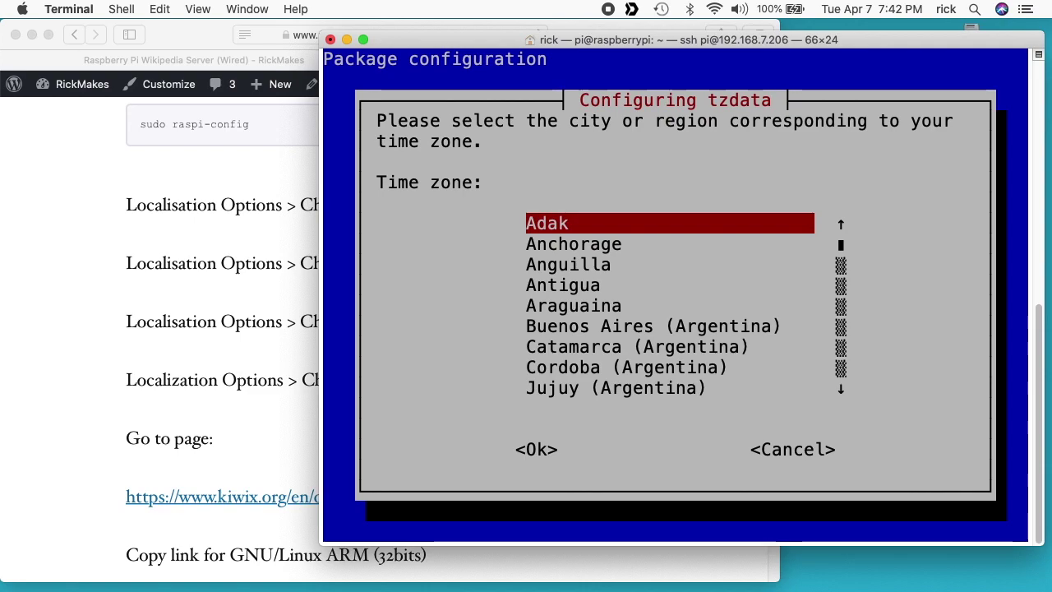
{"action": "key", "text": "c"}
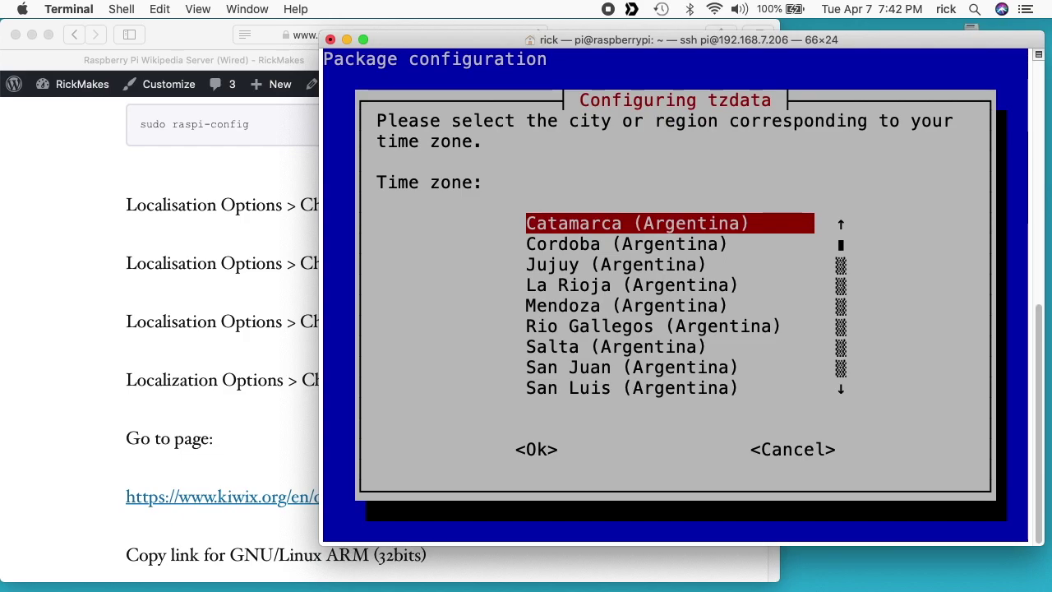
{"action": "key", "text": "c"}
{"action": "key", "text": "c"}
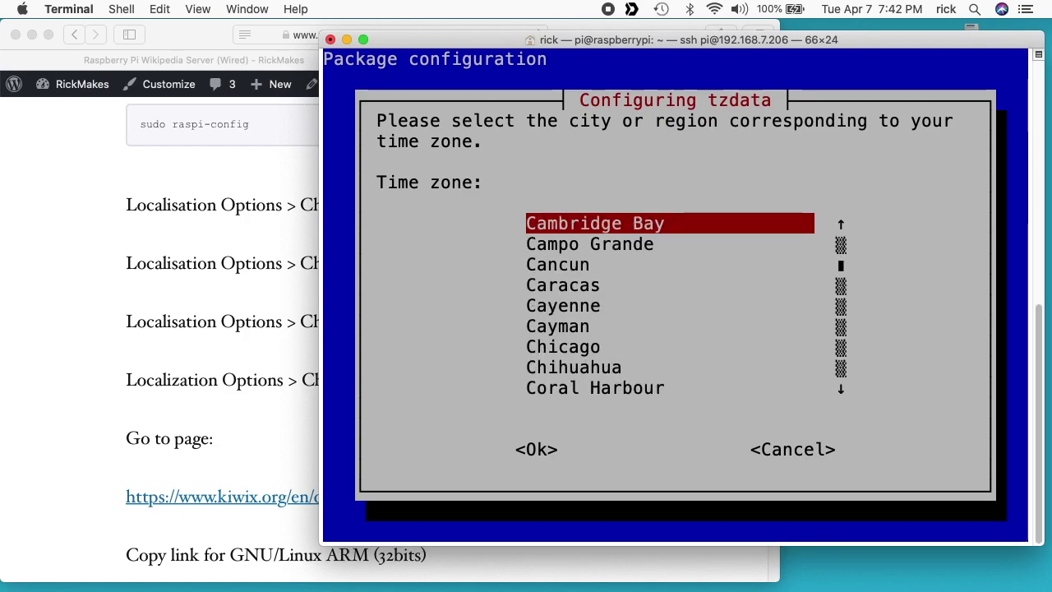
{"action": "key", "text": "c"}
{"action": "key", "text": "c"}
{"action": "key", "text": "c"}
{"action": "key", "text": "c"}
{"action": "key", "text": "c"}
{"action": "key", "text": "c"}
{"action": "key", "text": "Tab"}
Step: Confirm Chicago, then start Change Keyboard Layout and keep the suggested keyboard model
{"action": "key", "text": "Return"}
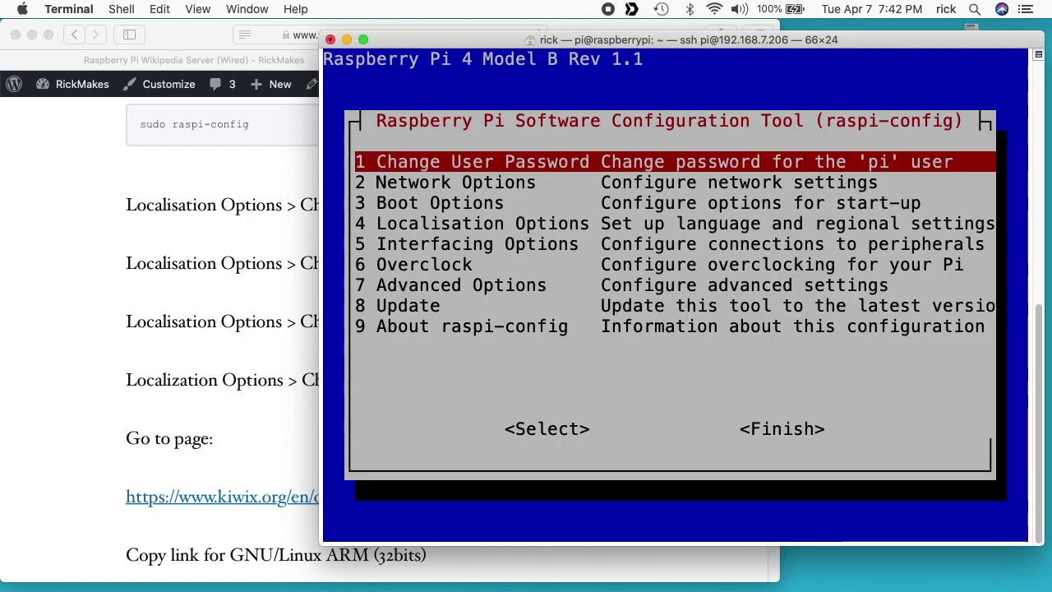
{"action": "key", "text": "Down"}
{"action": "key", "text": "Down"}
{"action": "key", "text": "Down"}
{"action": "key", "text": "Return"}
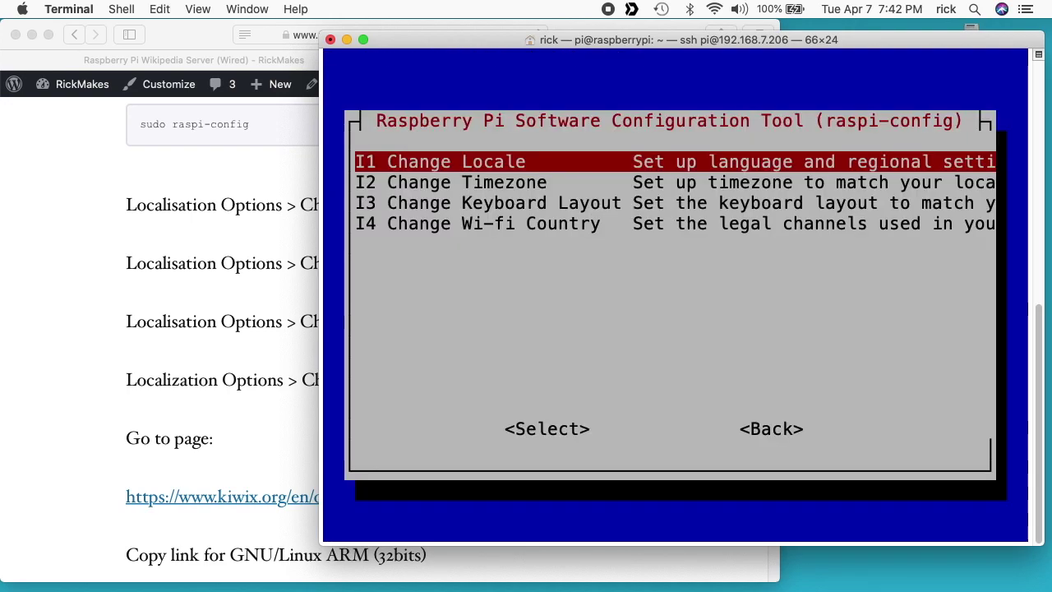
{"action": "key", "text": "Down"}
{"action": "key", "text": "Down"}
{"action": "key", "text": "Return"}
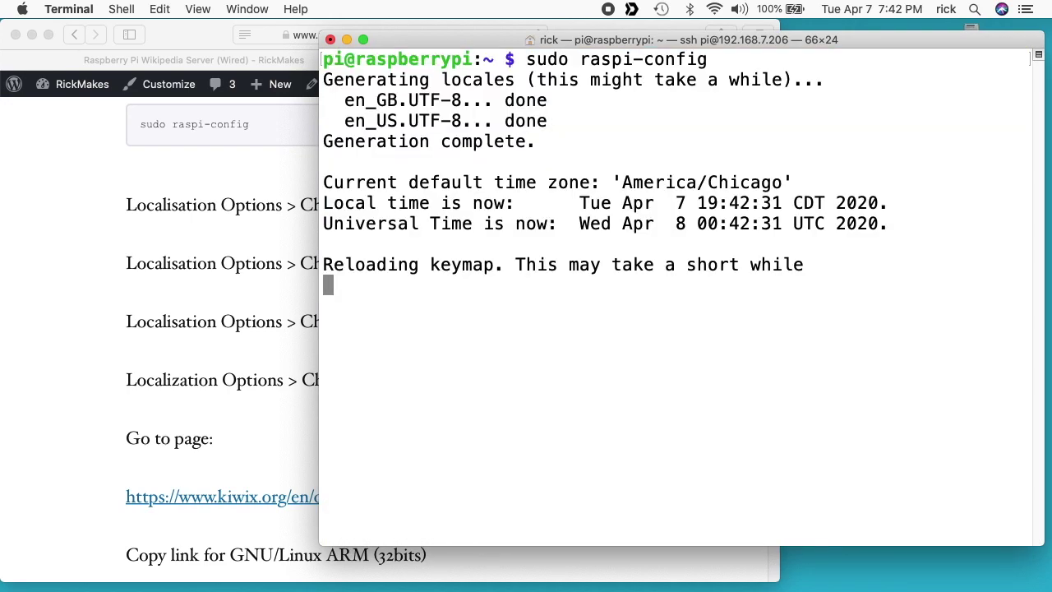
{"action": "key", "text": "Tab"}
{"action": "key", "text": "Return"}
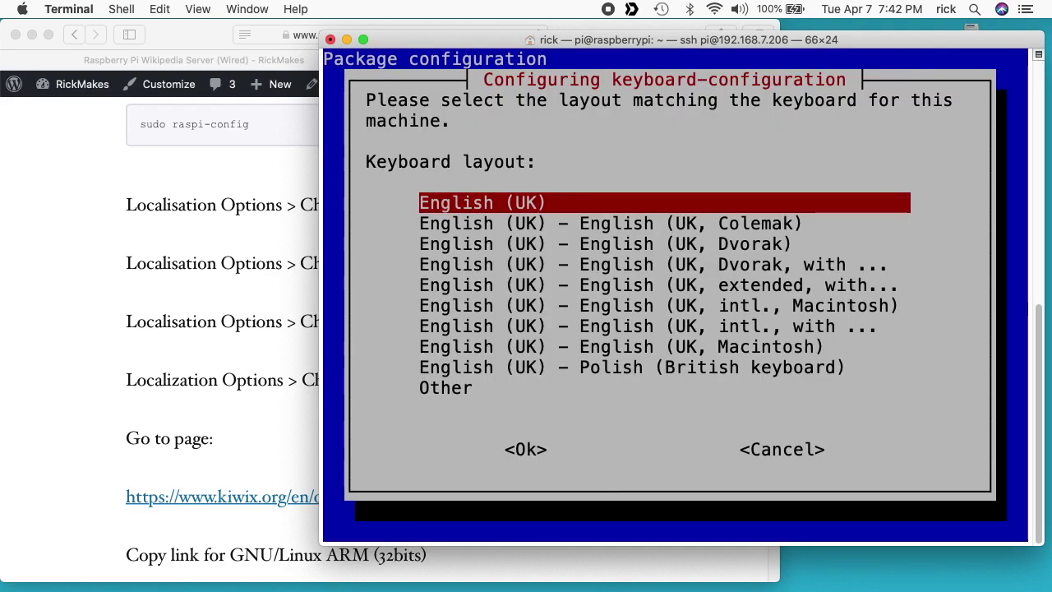
Step: Choose Other and set the keyboard country of origin to English (US)
{"action": "key", "text": "Down"}
{"action": "key", "text": "Down"}
{"action": "key", "text": "Down"}
{"action": "key", "text": "Down"}
{"action": "key", "text": "Down"}
{"action": "key", "text": "Down"}
{"action": "key", "text": "Down"}
{"action": "key", "text": "Down"}
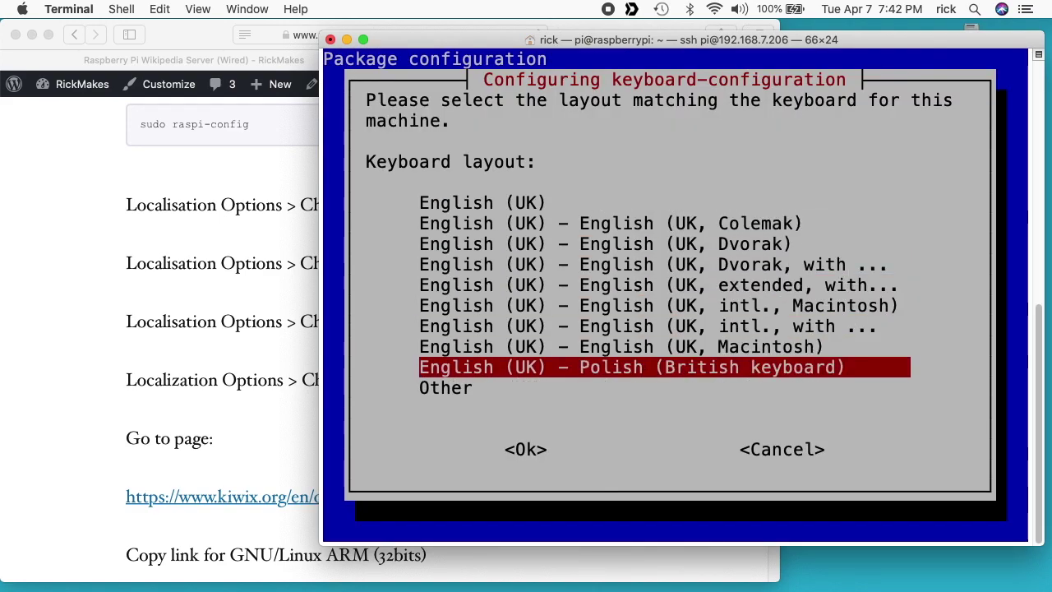
{"action": "key", "text": "Down"}
{"action": "key", "text": "Tab"}
{"action": "key", "text": "Return"}
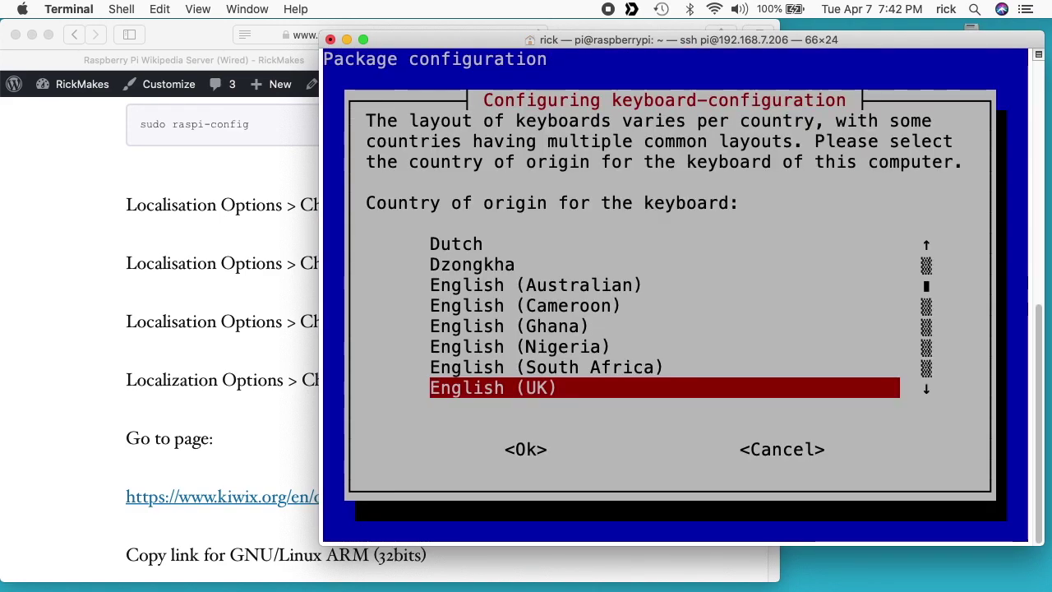
{"action": "key", "text": "Up"}
{"action": "key", "text": "Up"}
{"action": "key", "text": "Up"}
{"action": "key", "text": "Up"}
{"action": "key", "text": "Up"}
{"action": "key", "text": "Up"}
{"action": "key", "text": "Up"}
{"action": "key", "text": "Up"}
{"action": "key", "text": "Up"}
{"action": "key", "text": "Up"}
{"action": "key", "text": "Up"}
{"action": "key", "text": "Up"}
{"action": "key", "text": "Up"}
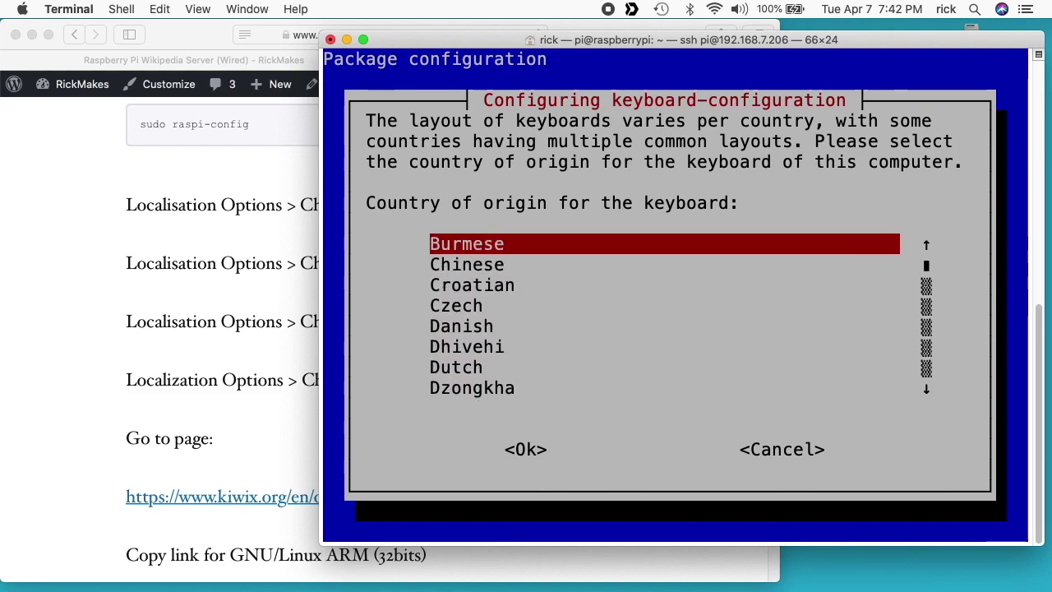
{"action": "key", "text": "Up"}
{"action": "key", "text": "Up"}
{"action": "key", "text": "Up"}
{"action": "key", "text": "Up"}
{"action": "key", "text": "Down"}
{"action": "key", "text": "Down"}
{"action": "key", "text": "Down"}
{"action": "key", "text": "Down"}
{"action": "key", "text": "Down"}
{"action": "key", "text": "Down"}
{"action": "key", "text": "Down"}
{"action": "key", "text": "Down"}
{"action": "key", "text": "Down"}
{"action": "key", "text": "Down"}
{"action": "key", "text": "Down"}
{"action": "key", "text": "Down"}
{"action": "key", "text": "Down"}
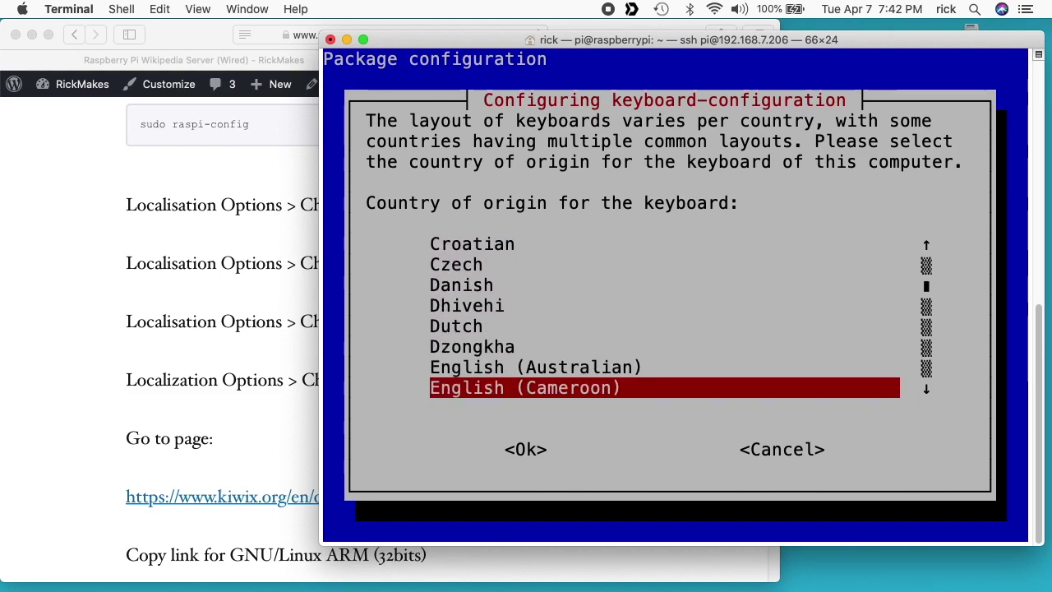
{"action": "key", "text": "Down"}
{"action": "key", "text": "Down"}
{"action": "key", "text": "Down"}
{"action": "key", "text": "Down"}
{"action": "key", "text": "Down"}
{"action": "key", "text": "Down"}
{"action": "key", "text": "Down"}
{"action": "key", "text": "Down"}
{"action": "key", "text": "Down"}
{"action": "key", "text": "Down"}
{"action": "key", "text": "Up"}
{"action": "key", "text": "Up"}
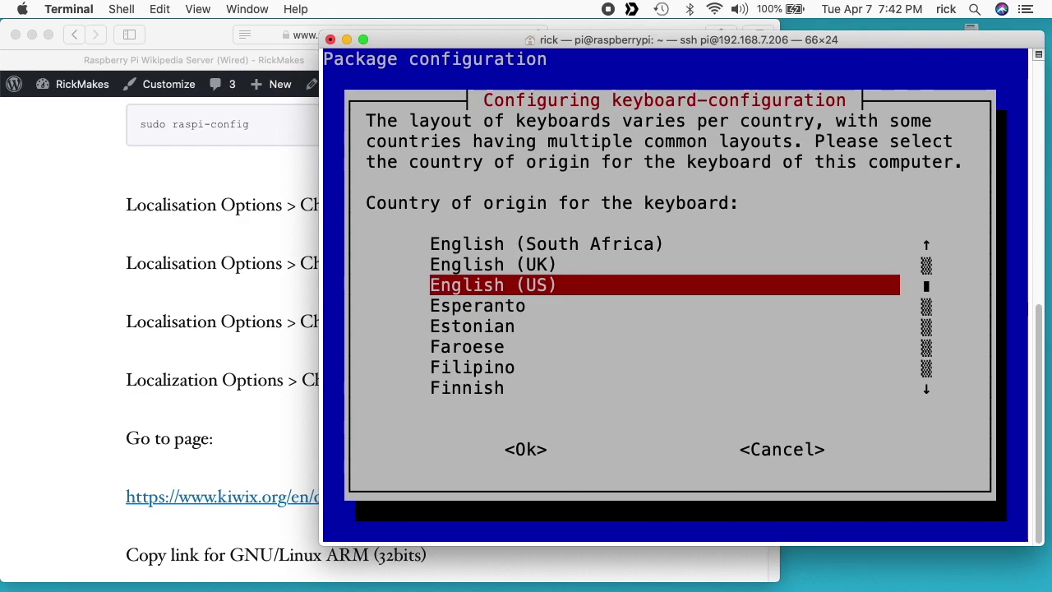
{"action": "key", "text": "Tab"}
{"action": "key", "text": "Return"}
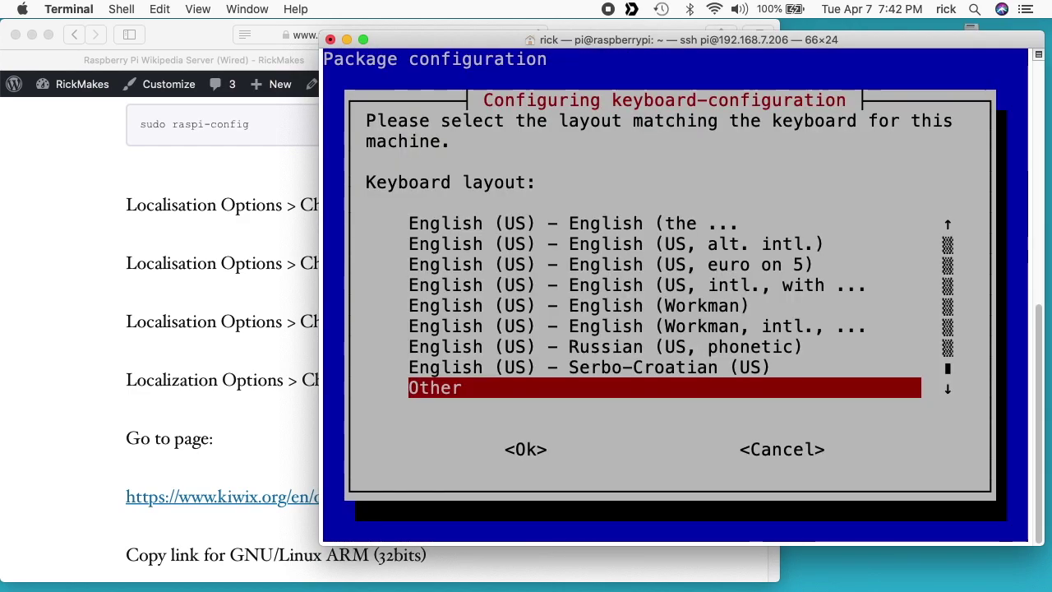
Step: Pick the plain English (US) layout with default AltGr and no compose key
{"action": "key", "text": "Up"}
{"action": "key", "text": "Up"}
{"action": "key", "text": "Up"}
{"action": "key", "text": "Up"}
{"action": "key", "text": "Up"}
{"action": "key", "text": "Up"}
{"action": "key", "text": "Up"}
{"action": "key", "text": "Up"}
{"action": "key", "text": "Up"}
{"action": "key", "text": "Up"}
{"action": "key", "text": "Up"}
{"action": "key", "text": "Up"}
{"action": "key", "text": "Up"}
{"action": "key", "text": "Up"}
{"action": "key", "text": "Up"}
{"action": "key", "text": "Up"}
{"action": "key", "text": "Up"}
{"action": "key", "text": "Up"}
{"action": "key", "text": "Up"}
{"action": "key", "text": "Up"}
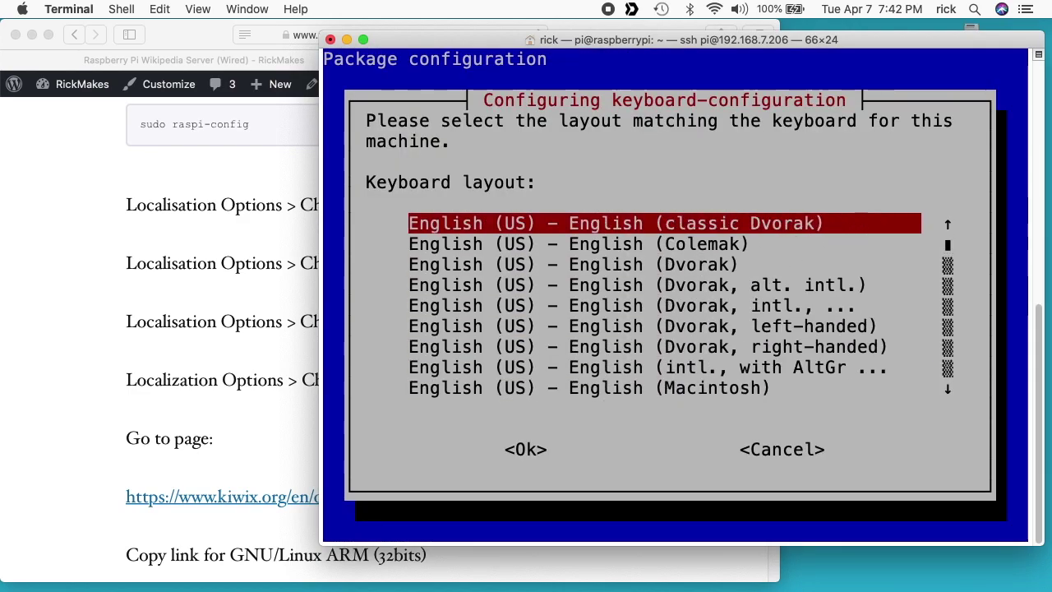
{"action": "key", "text": "Tab"}
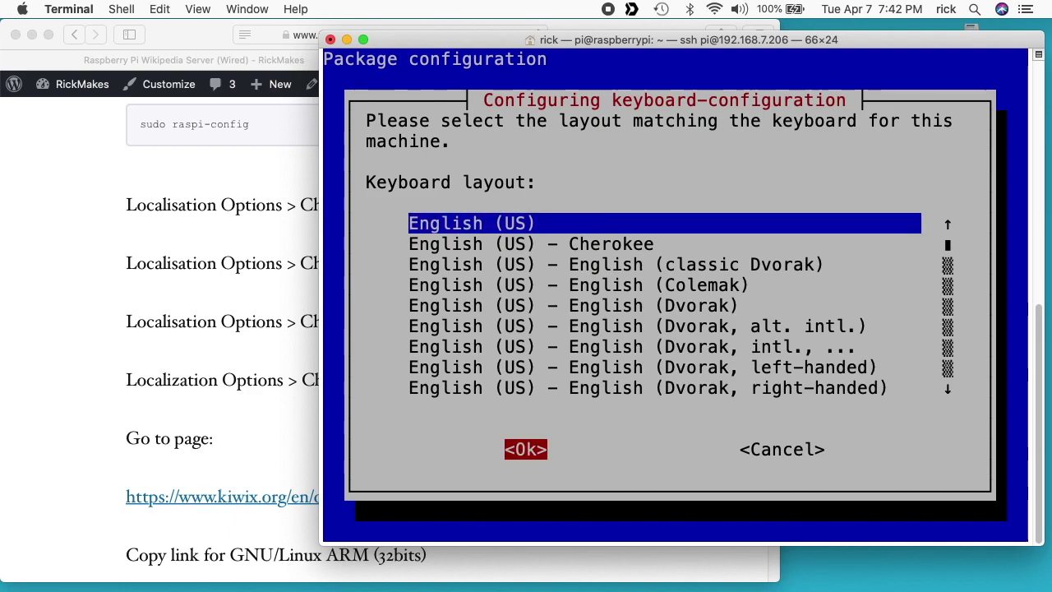
{"action": "key", "text": "Return"}
{"action": "key", "text": "Tab"}
{"action": "key", "text": "Return"}
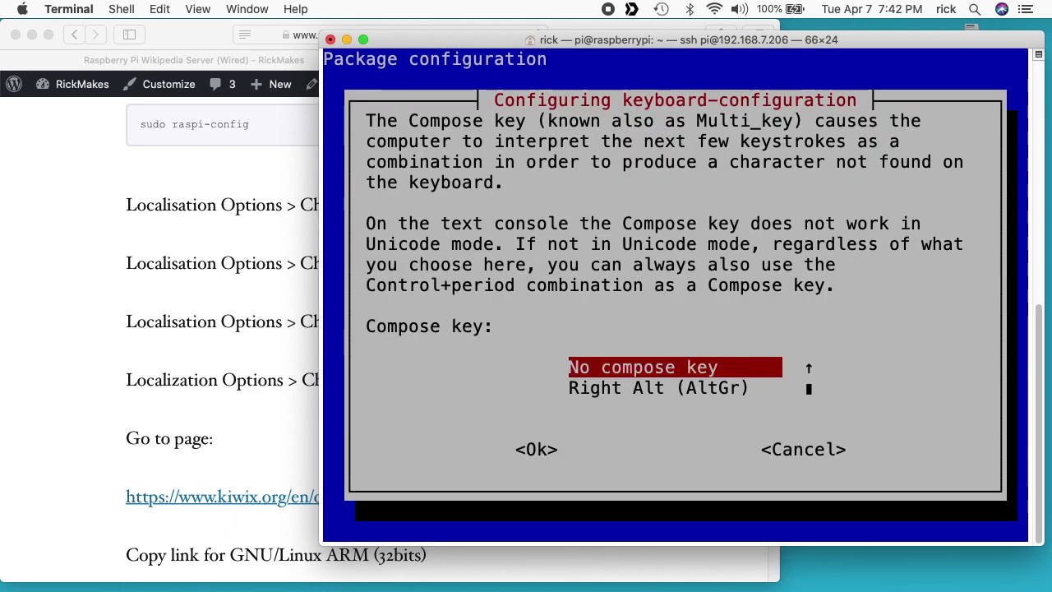
{"action": "key", "text": "Tab"}
{"action": "key", "text": "Return"}
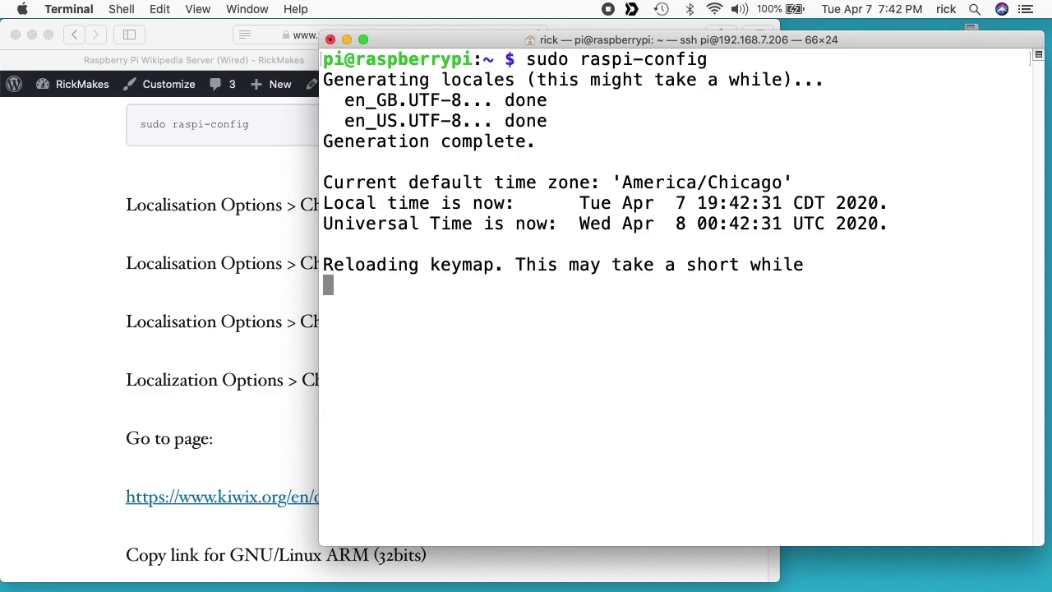
Step: Set the Wi-fi country to US United States in Localisation Options
{"action": "key", "text": "Return"}
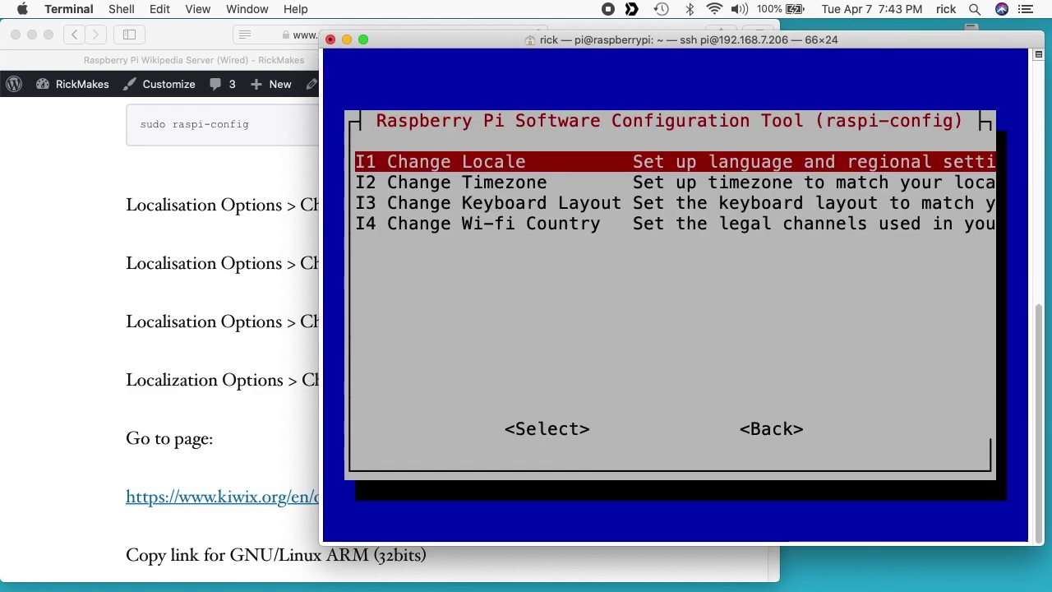
{"action": "key", "text": "Down"}
{"action": "key", "text": "Down"}
{"action": "key", "text": "Down"}
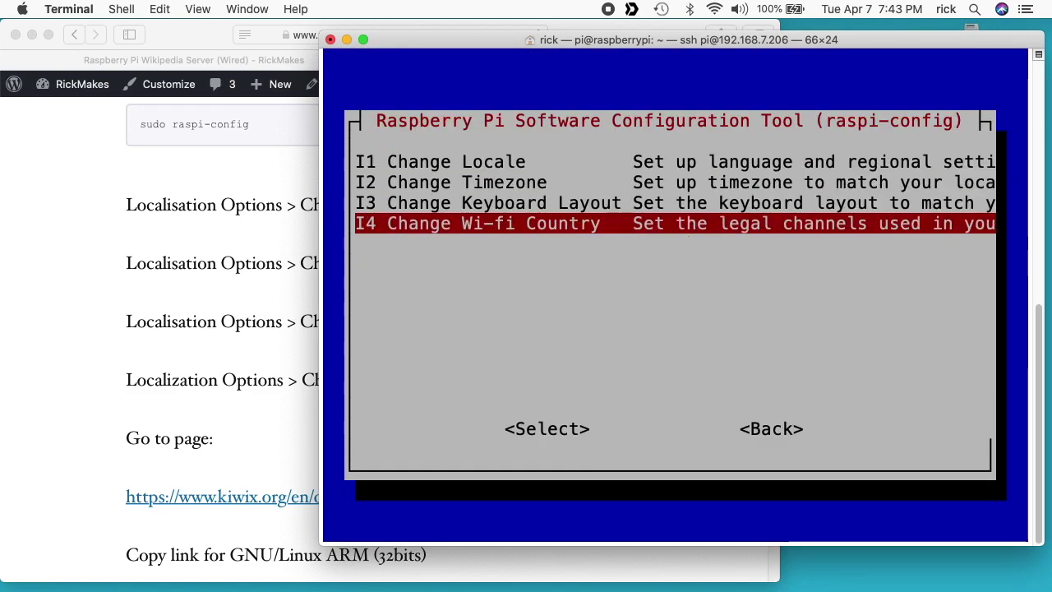
{"action": "key", "text": "Return"}
{"action": "key", "text": "u"}
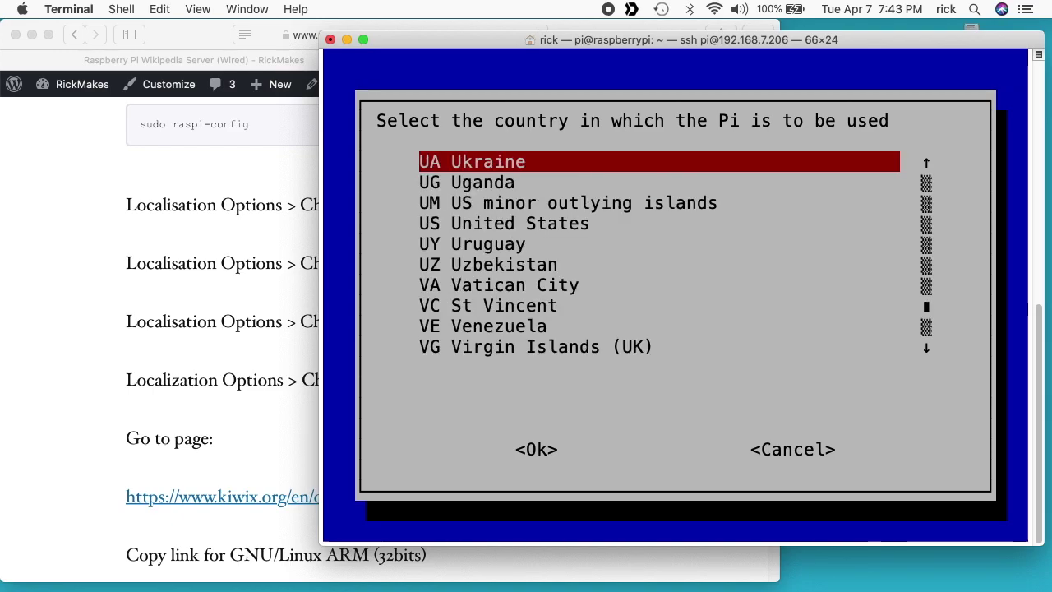
{"action": "key", "text": "Down"}
{"action": "key", "text": "Down"}
{"action": "key", "text": "Down"}
{"action": "key", "text": "Tab"}
{"action": "key", "text": "Return"}
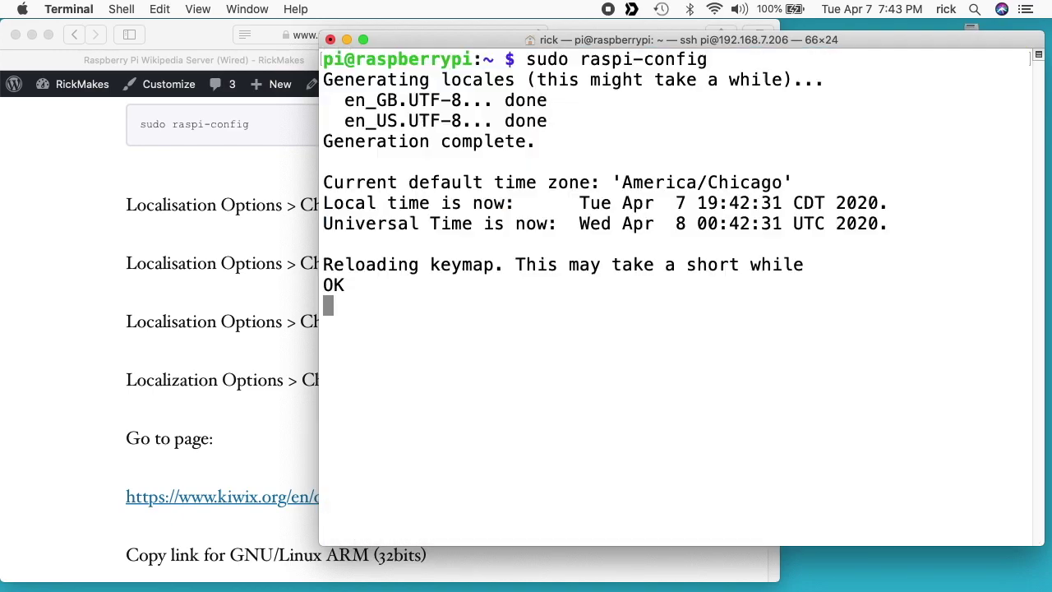
{"action": "key", "text": "Return"}
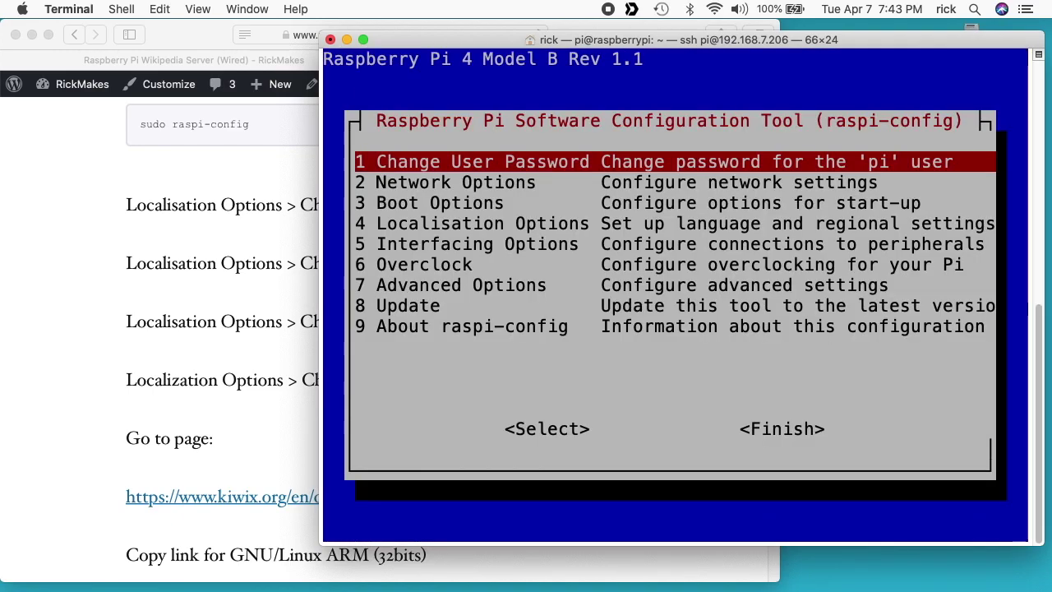
Step: Finish raspi-config and clear the shell with clear
{"action": "key", "text": "Tab"}
{"action": "key", "text": "Tab"}
{"action": "key", "text": "Return"}
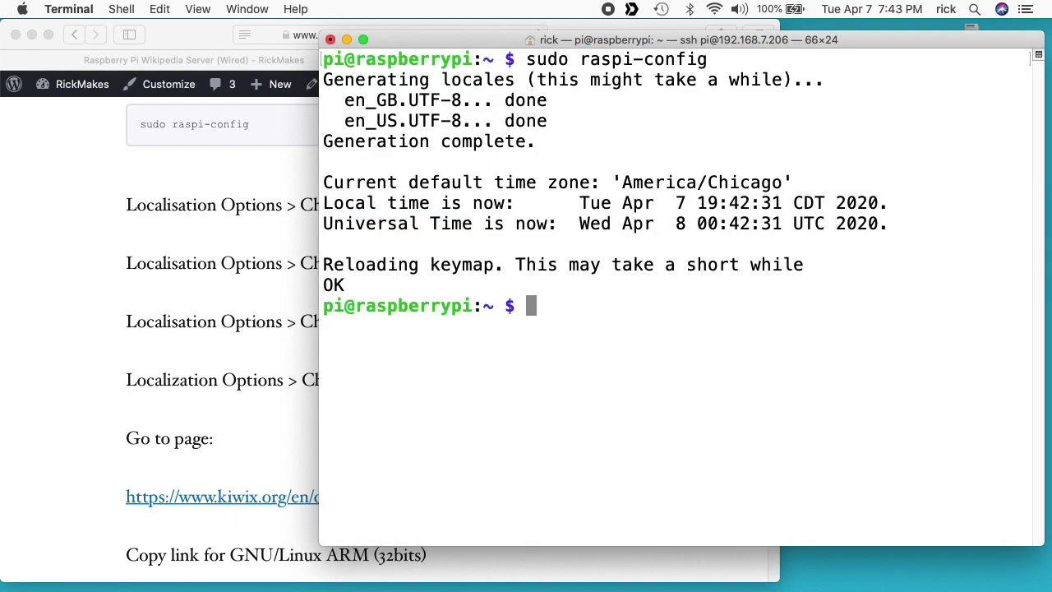
{"action": "type", "text": "clear"}
{"action": "key", "text": "Return"}
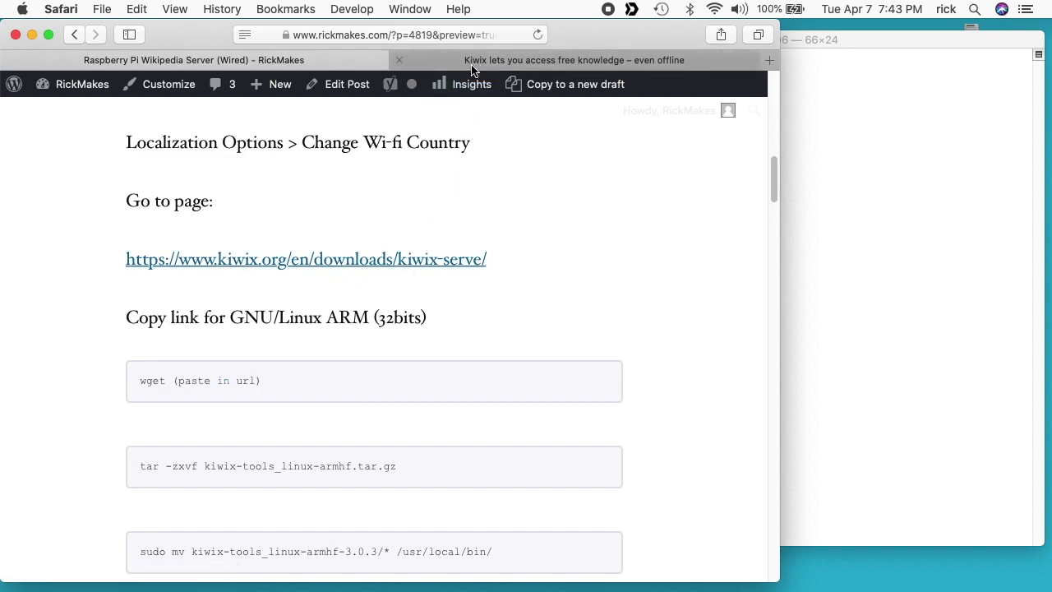
Step: On the Kiwix site, widen Safari and go to the Downloads > Server page
{"action": "left_click", "coordinate": [493, 61]}
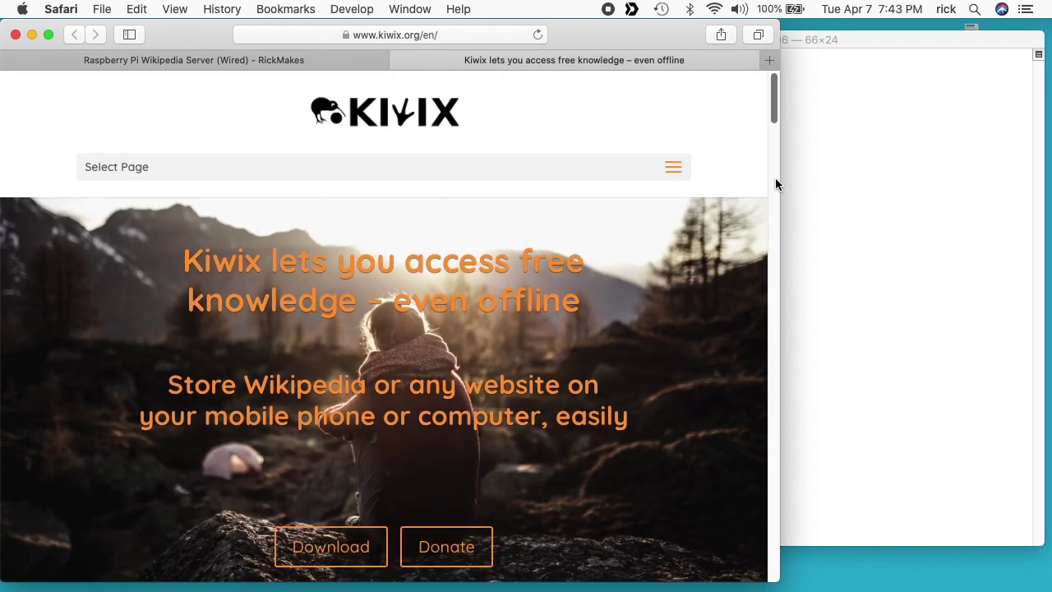
{"action": "left_click_drag", "start_coordinate": [782, 175], "coordinate": [896, 193]}
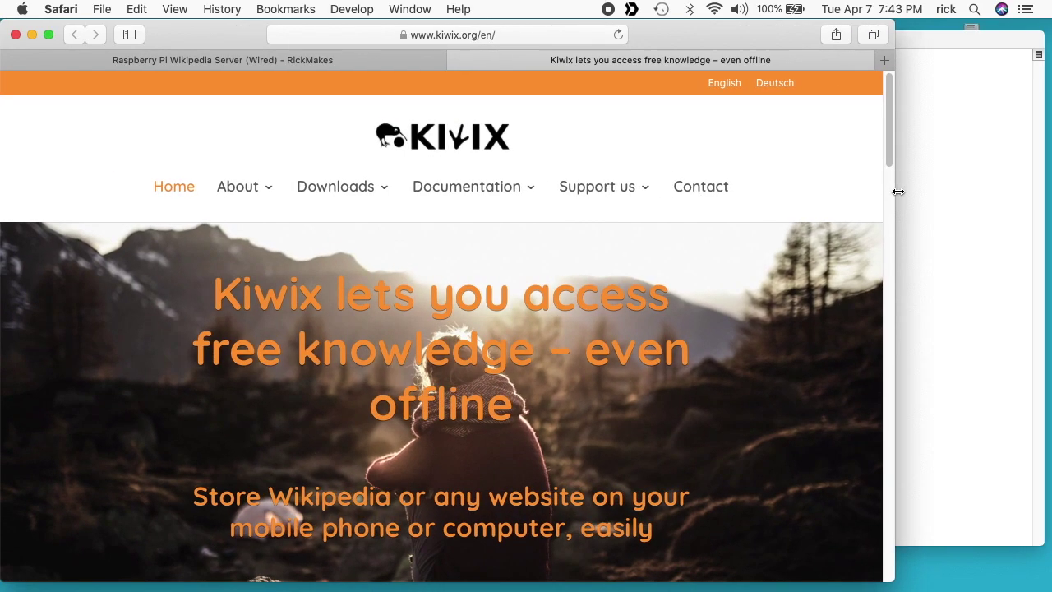
{"action": "mouse_move", "coordinate": [372, 198]}
{"action": "left_click", "coordinate": [349, 390]}
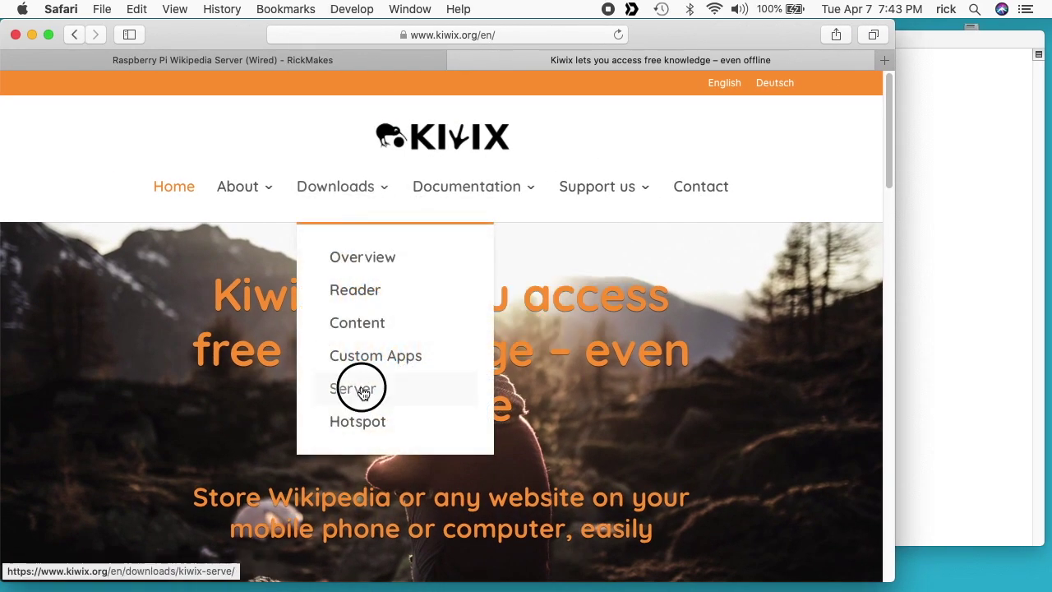
{"action": "scroll", "coordinate": [337, 493], "scroll_direction": "down", "scroll_amount": 5}
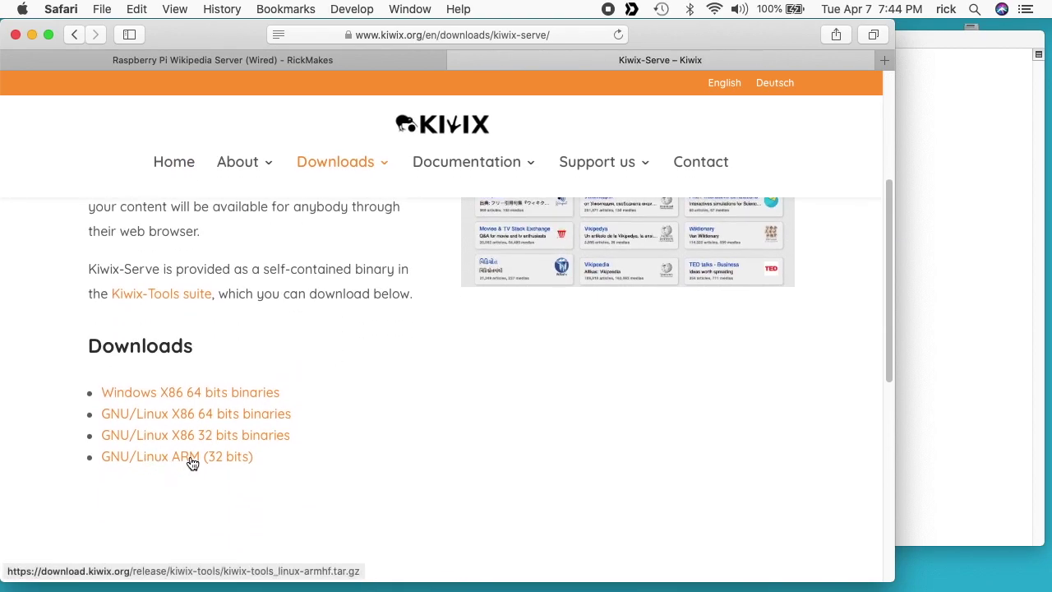
Step: Copy the GNU/Linux ARM (32 bits) link and return to the RickMakes tutorial
{"action": "right_click", "coordinate": [191, 462]}
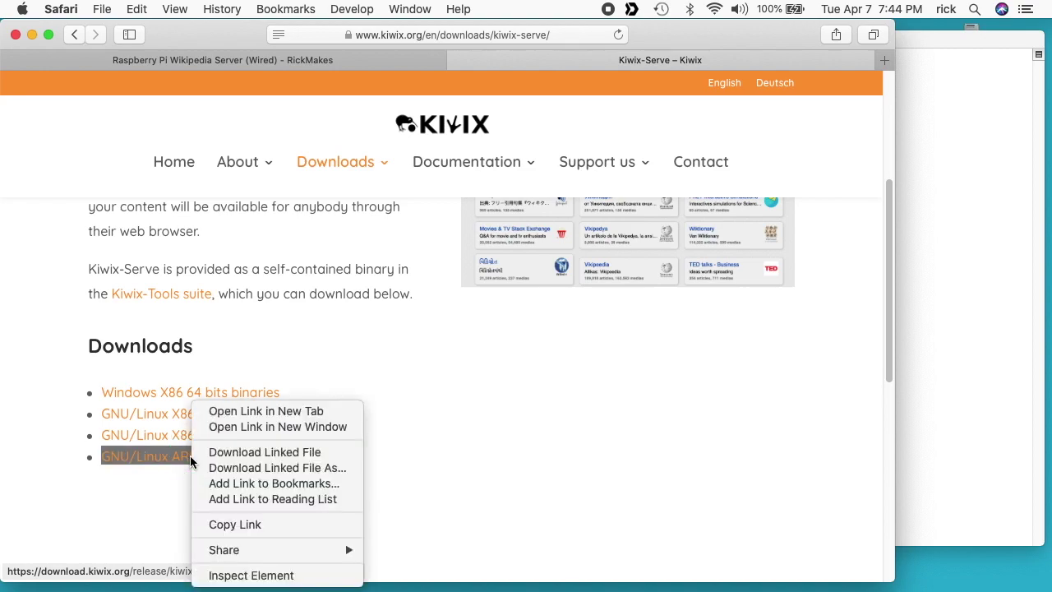
{"action": "left_click", "coordinate": [236, 524]}
{"action": "left_click", "coordinate": [353, 57]}
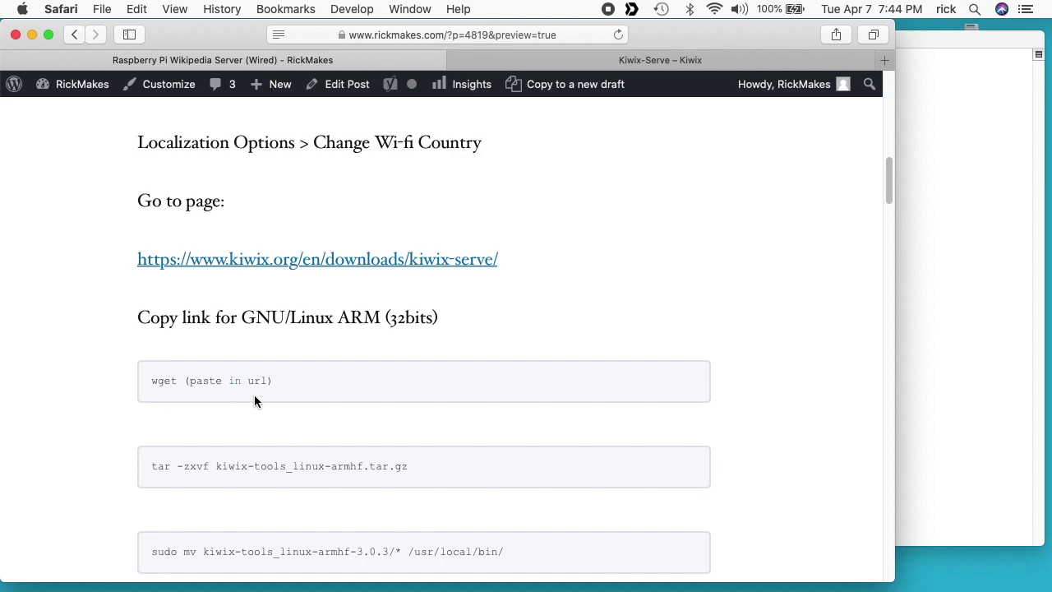
Step: In the Pi's SSH session, run wget with the pasted kiwix-tools ARM link
{"action": "left_click", "coordinate": [928, 342]}
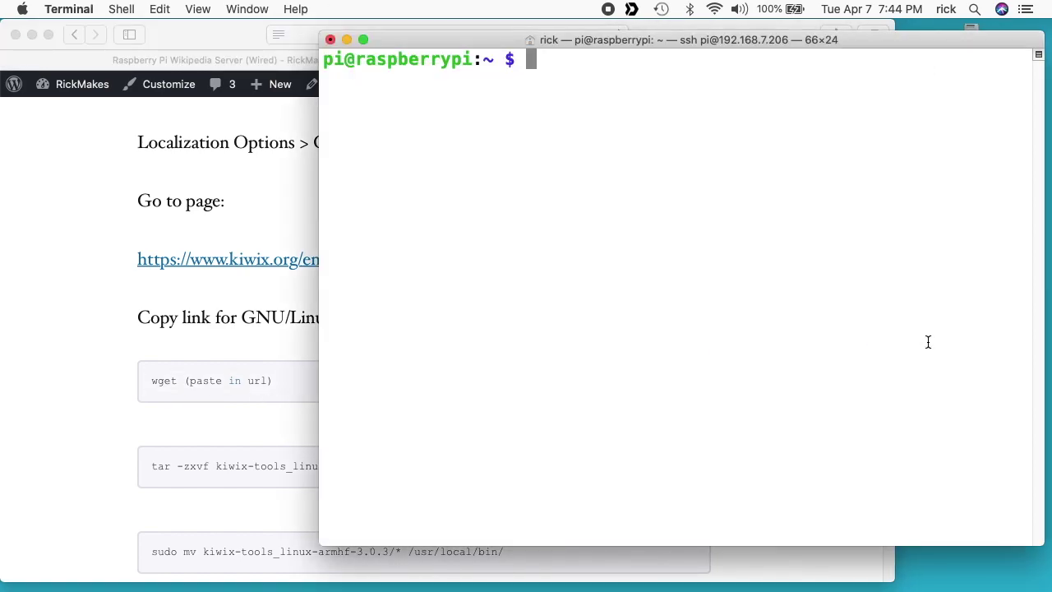
{"action": "type", "text": "wget"}
{"action": "key", "text": "super+v"}
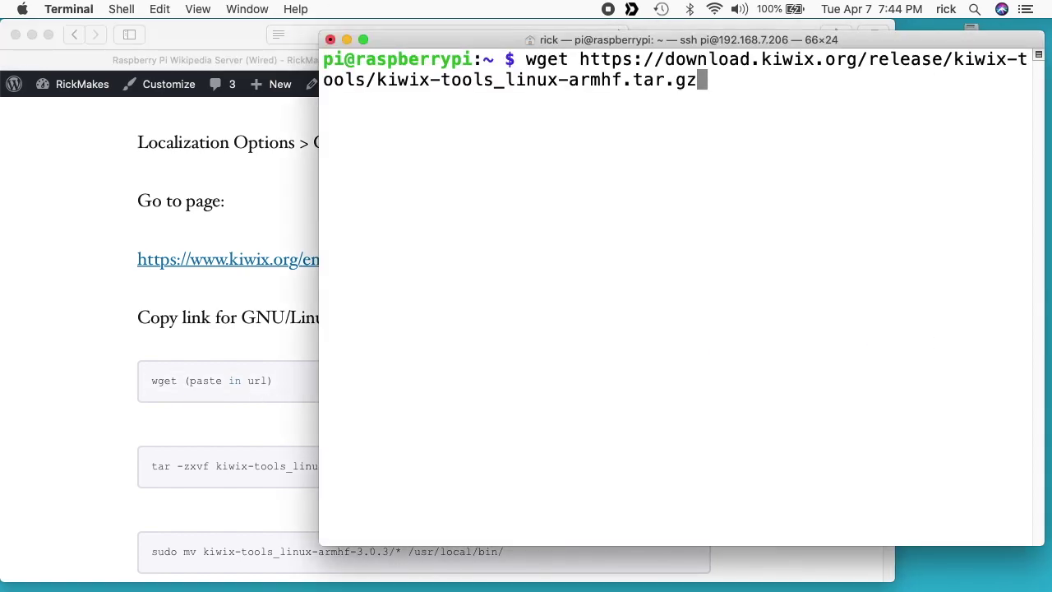
{"action": "key", "text": "Return"}
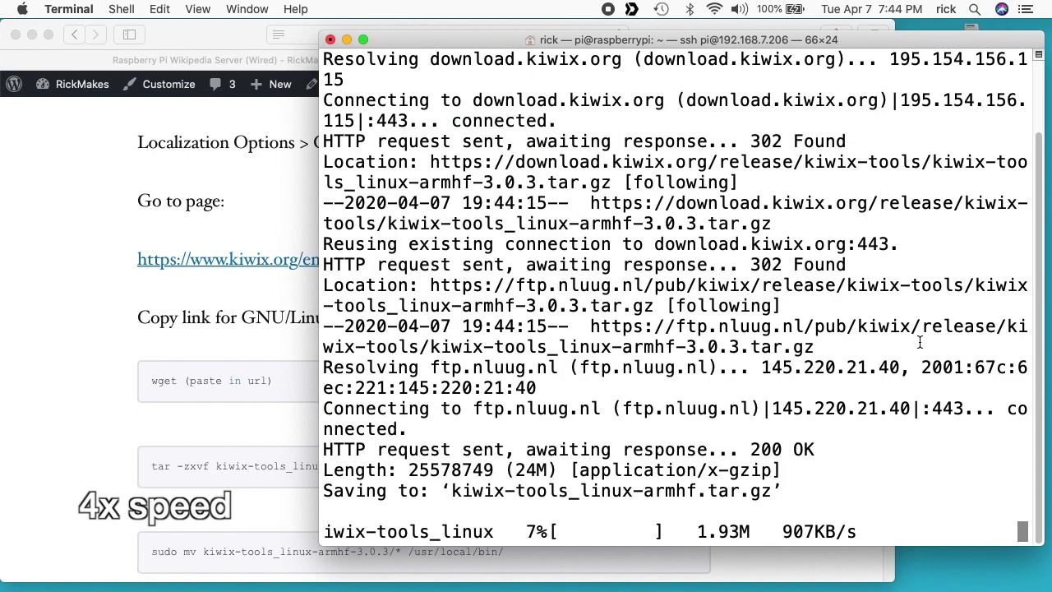
Step: After the download, check the guide's next command and clear the terminal
{"action": "scroll", "coordinate": [197, 413], "scroll_direction": "down", "scroll_amount": 1}
{"action": "scroll", "coordinate": [197, 412], "scroll_direction": "down", "scroll_amount": 1}
{"action": "left_click", "coordinate": [222, 407]}
{"action": "left_click", "coordinate": [540, 397]}
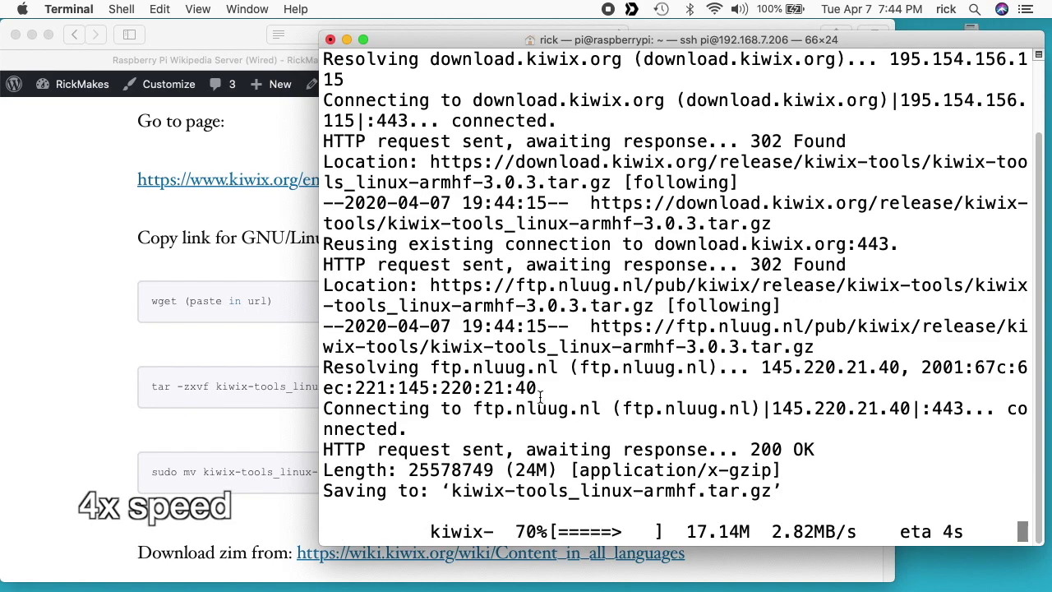
{"action": "type", "text": "clear"}
{"action": "key", "text": "Return"}
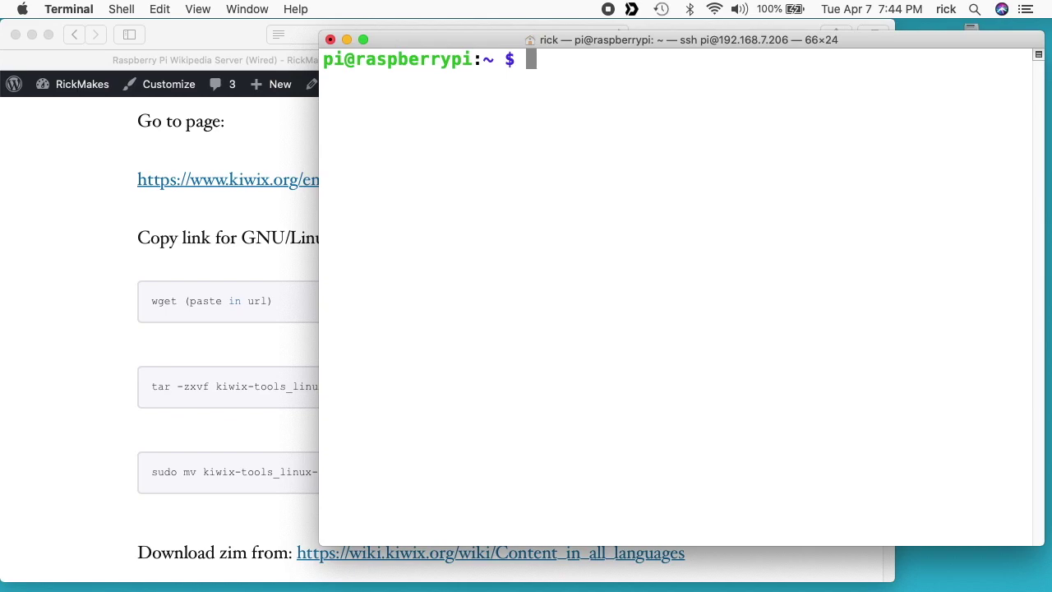
Step: Extract kiwix-tools_linux-armhf.tar.gz with tar -zxvf, then scroll the guide to the next step
{"action": "type", "text": "tar -"}
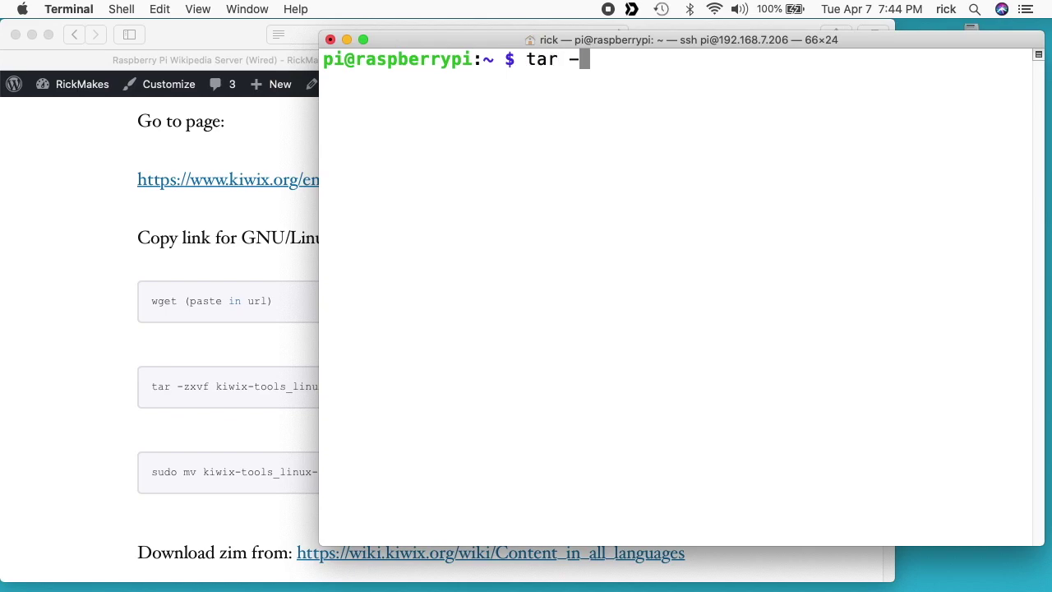
{"action": "type", "text": "zxvf"}
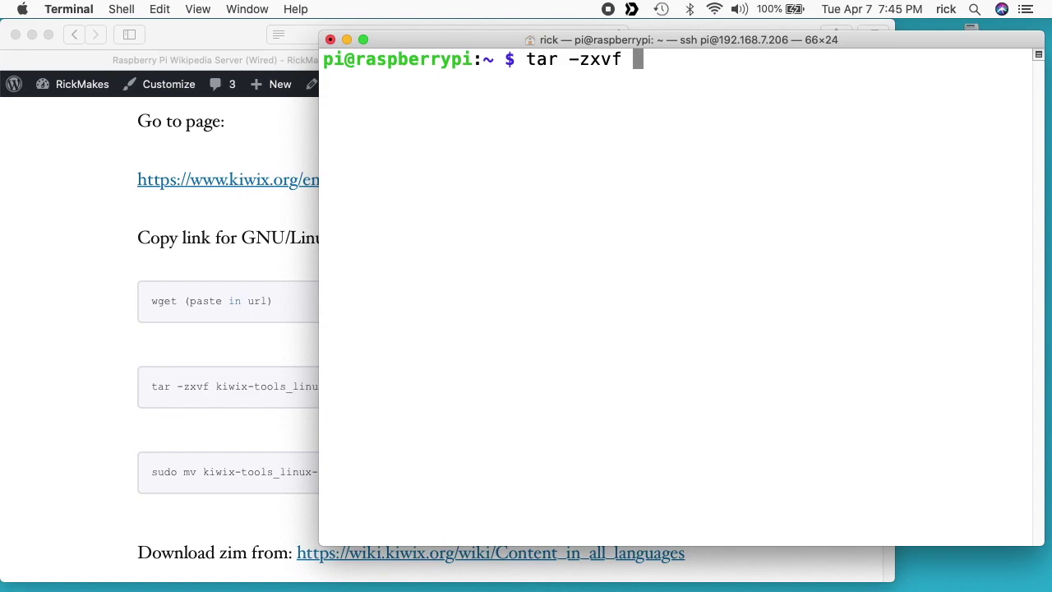
{"action": "type", "text": "ki"}
{"action": "key", "text": "Tab"}
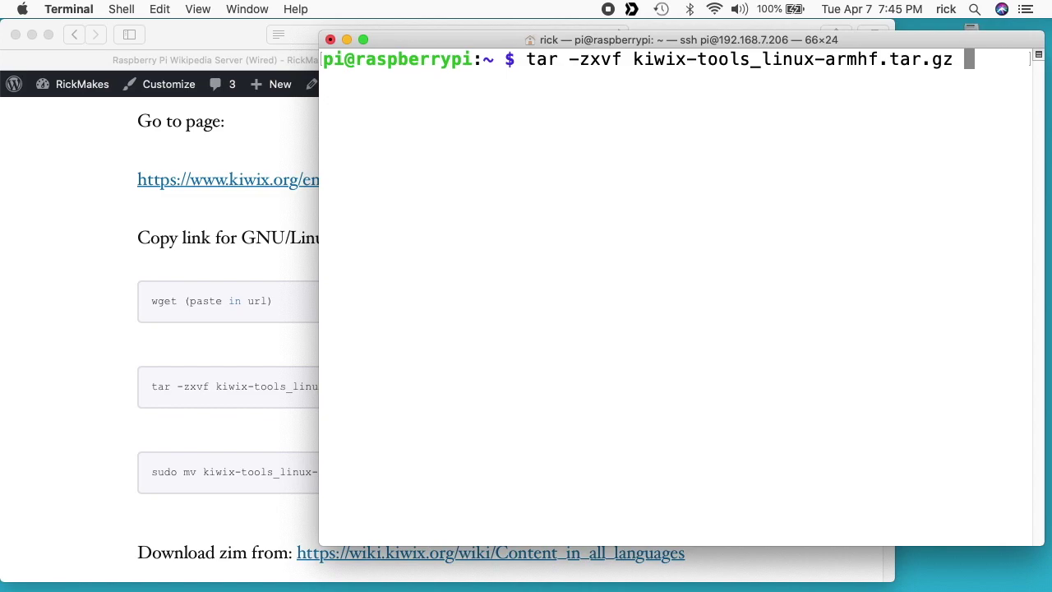
{"action": "key", "text": "Return"}
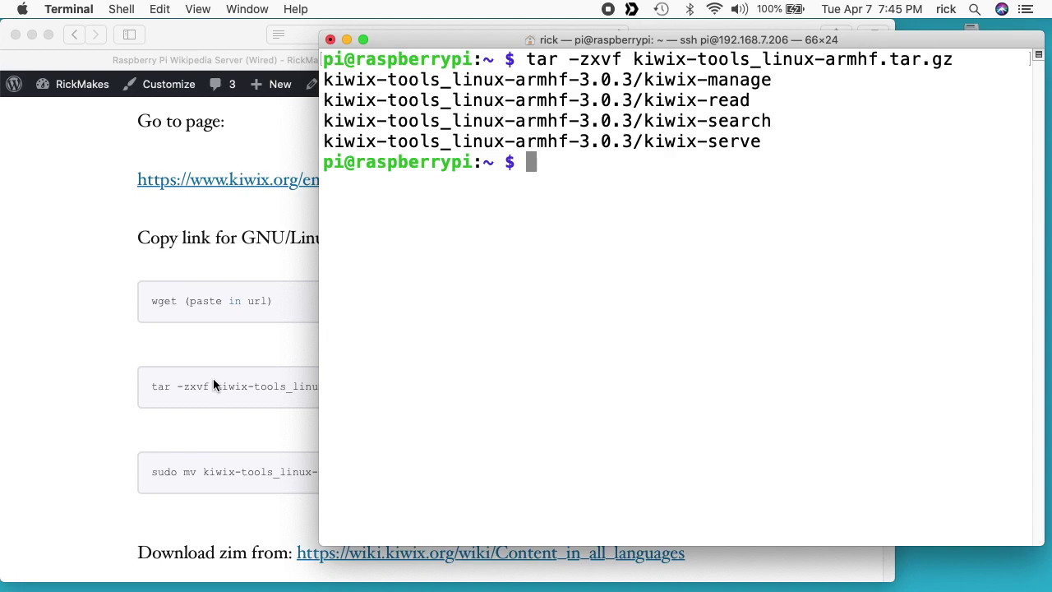
{"action": "left_click", "coordinate": [213, 383]}
{"action": "scroll", "coordinate": [207, 383], "scroll_direction": "down", "scroll_amount": 3}
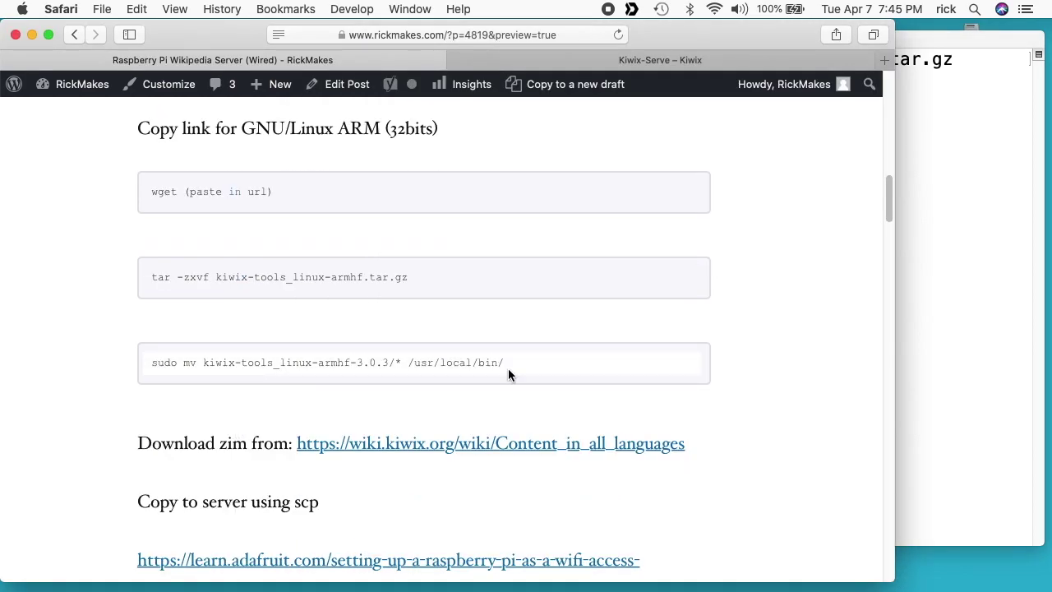
Step: Start a sudo mv of the kiwix-tools_linux-armhf-3.0.3 folder, checking the guide's command
{"action": "left_click", "coordinate": [908, 332]}
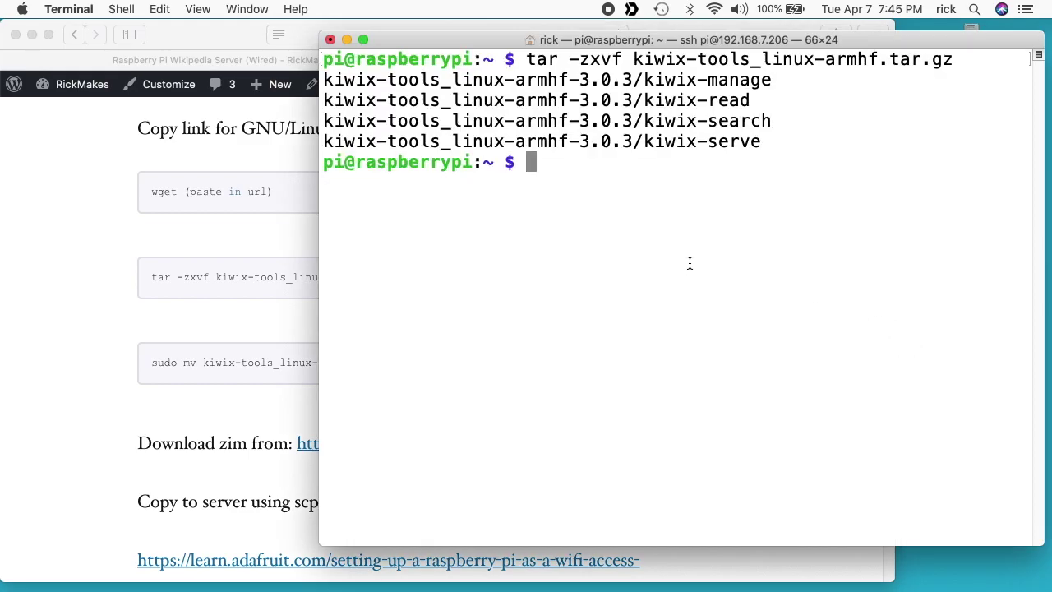
{"action": "left_click", "coordinate": [210, 384]}
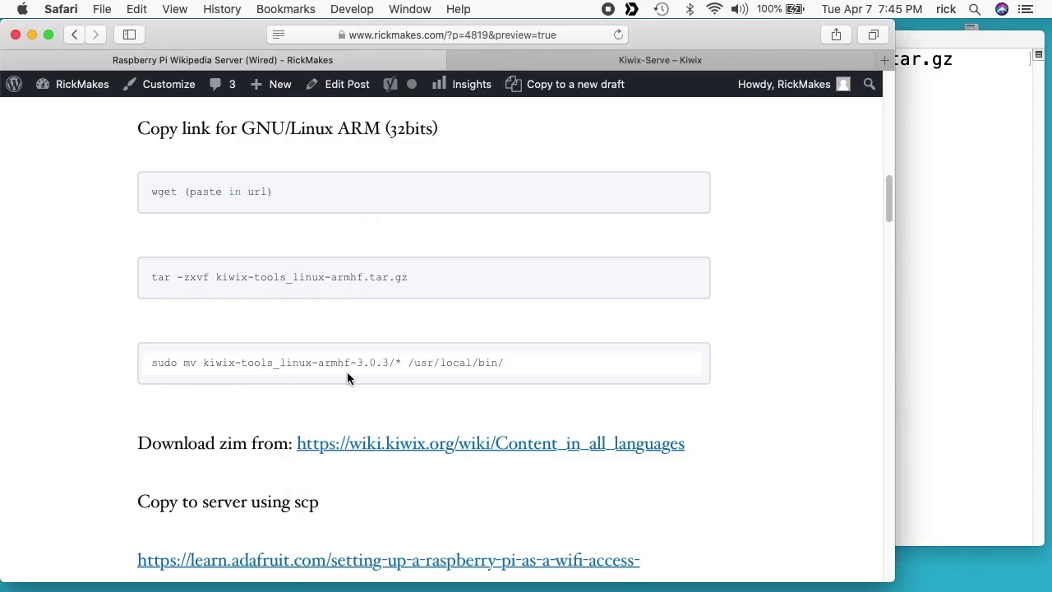
{"action": "left_click", "coordinate": [970, 267]}
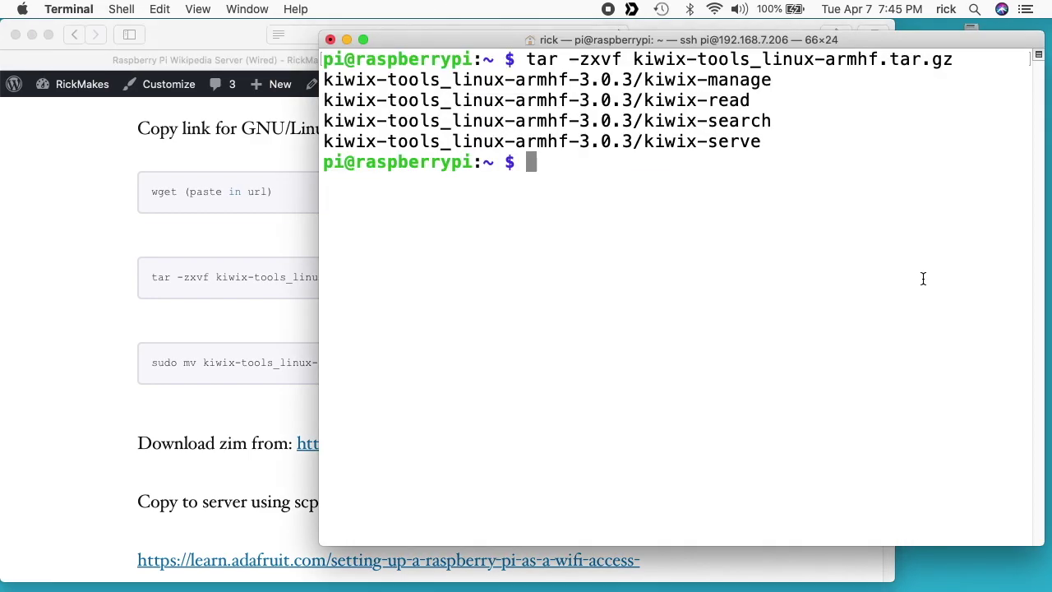
{"action": "type", "text": "sudo "}
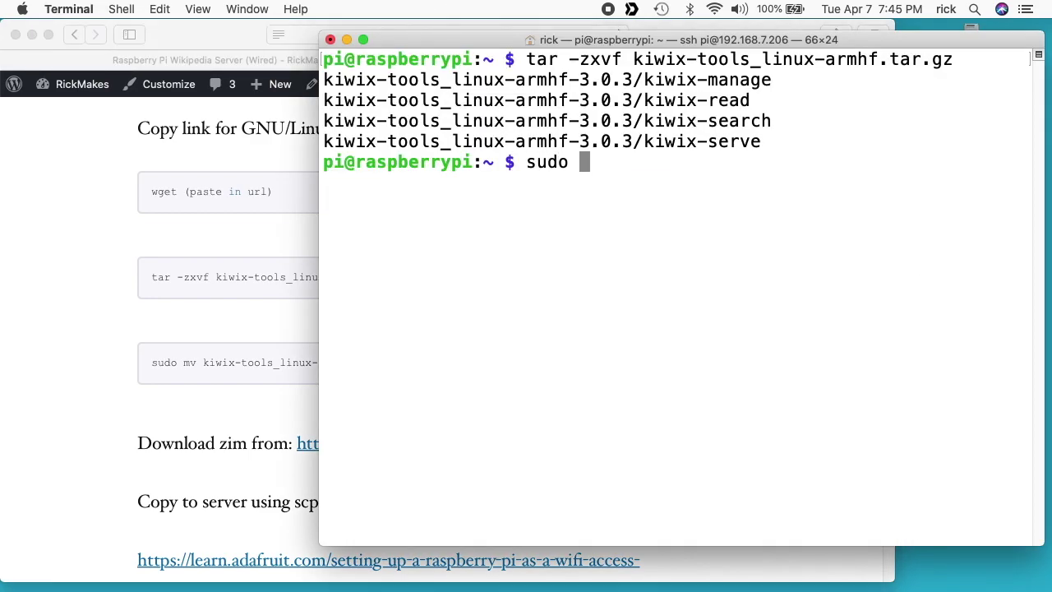
{"action": "type", "text": "mv ki"}
{"action": "key", "text": "Tab"}
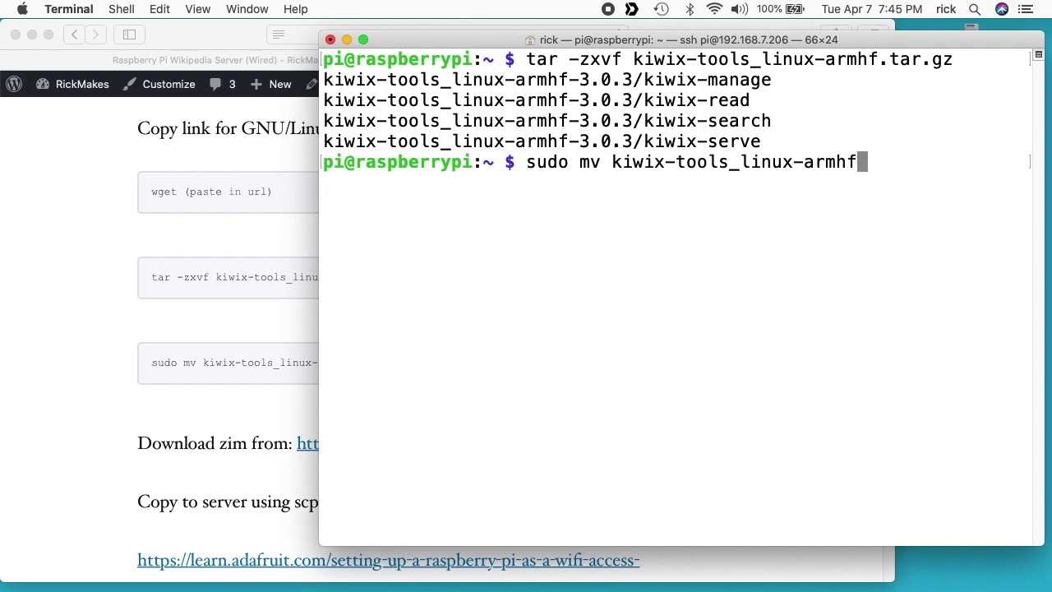
{"action": "type", "text": "-"}
{"action": "key", "text": "Tab"}
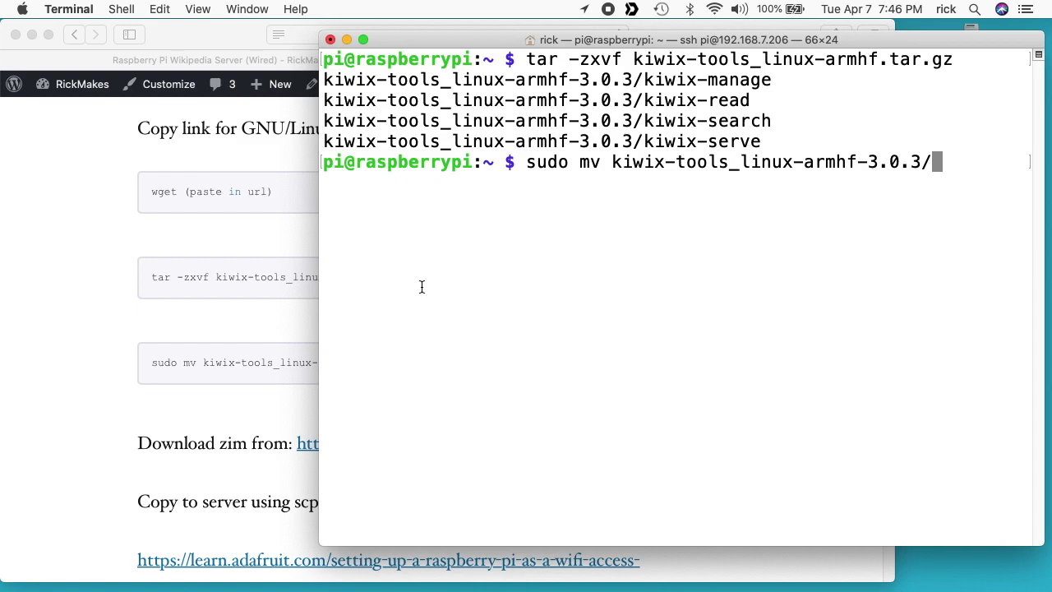
Step: Finish the command to move its contents into /usr/local/bin/ and run it
{"action": "left_click", "coordinate": [285, 329]}
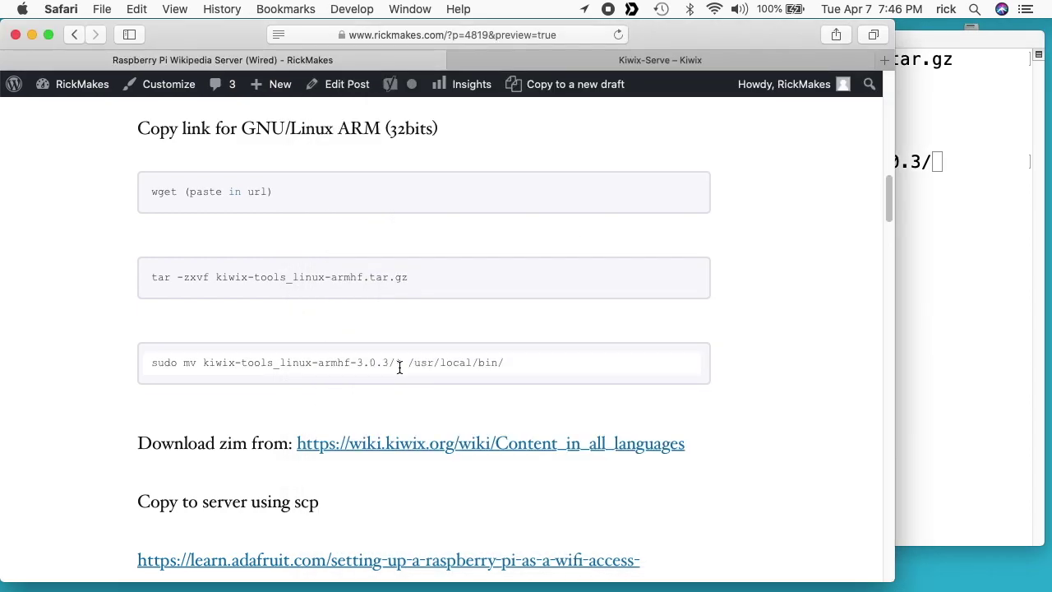
{"action": "left_click", "coordinate": [1012, 237]}
{"action": "type", "text": "* "}
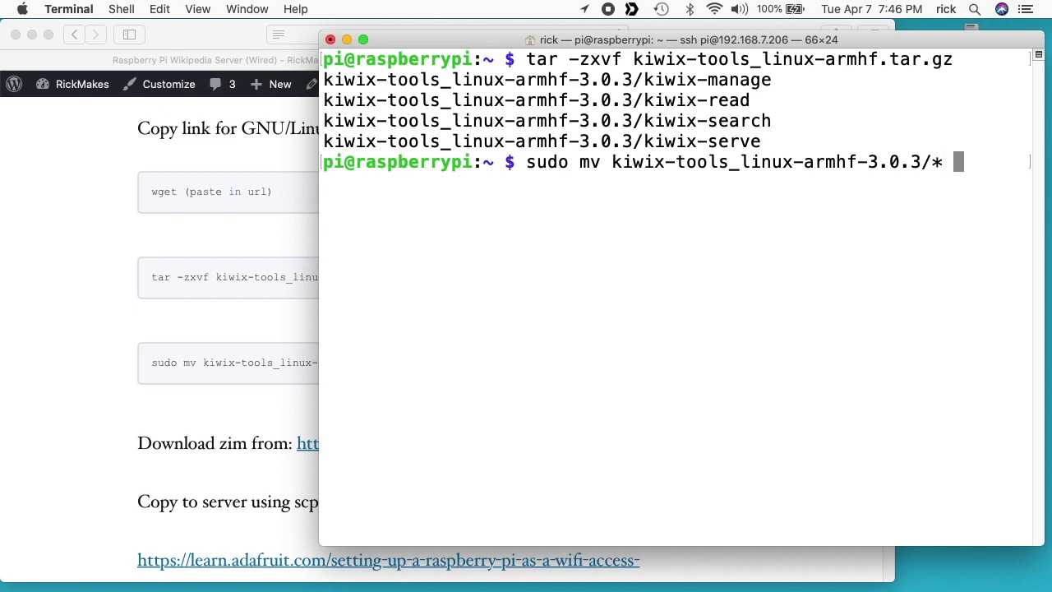
{"action": "type", "text": "/"}
{"action": "type", "text": "usr"}
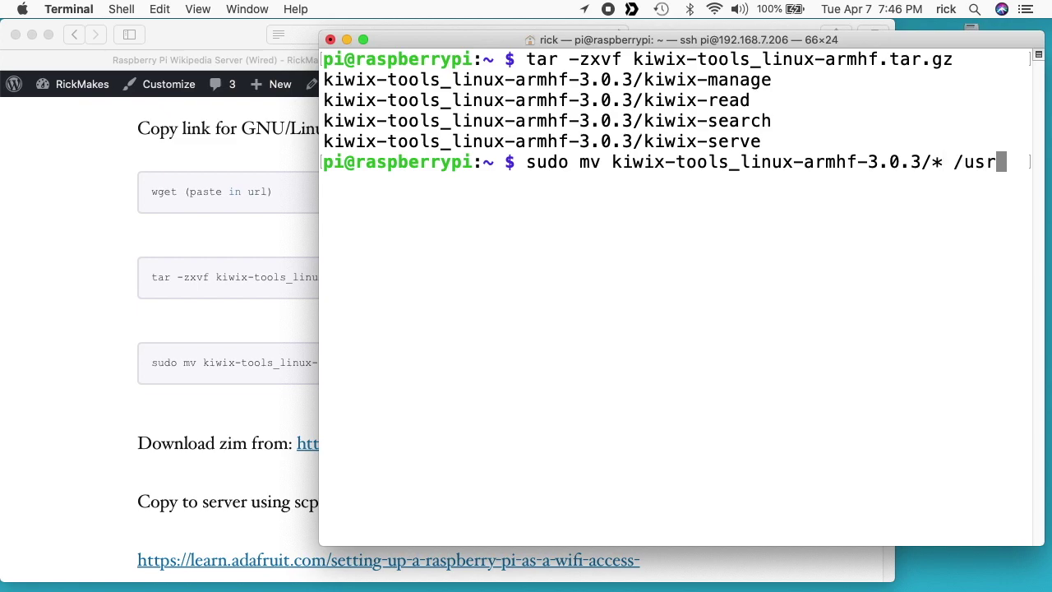
{"action": "type", "text": "/loc"}
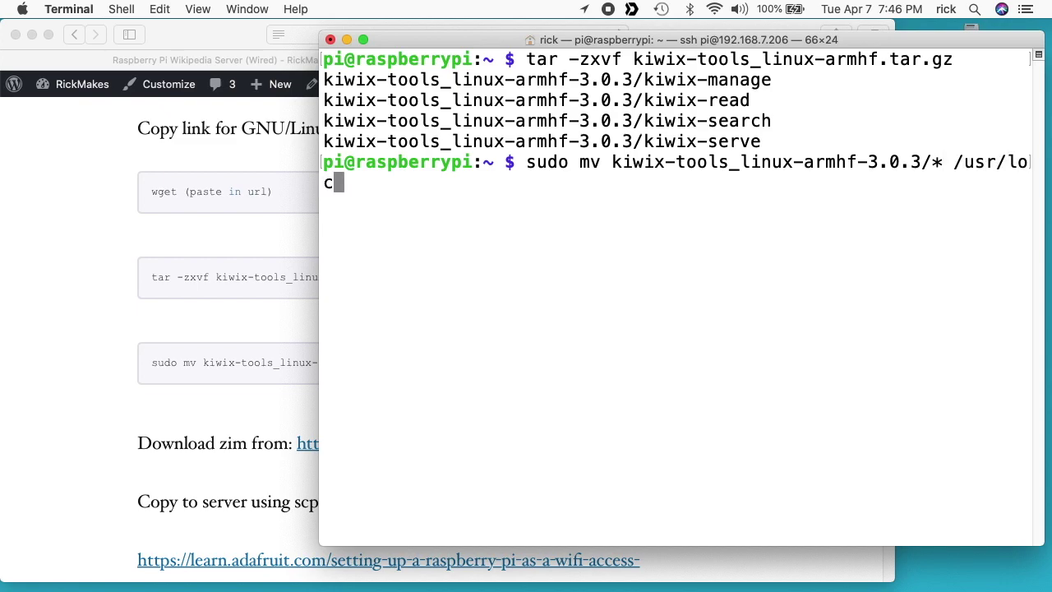
{"action": "type", "text": "al/bin"}
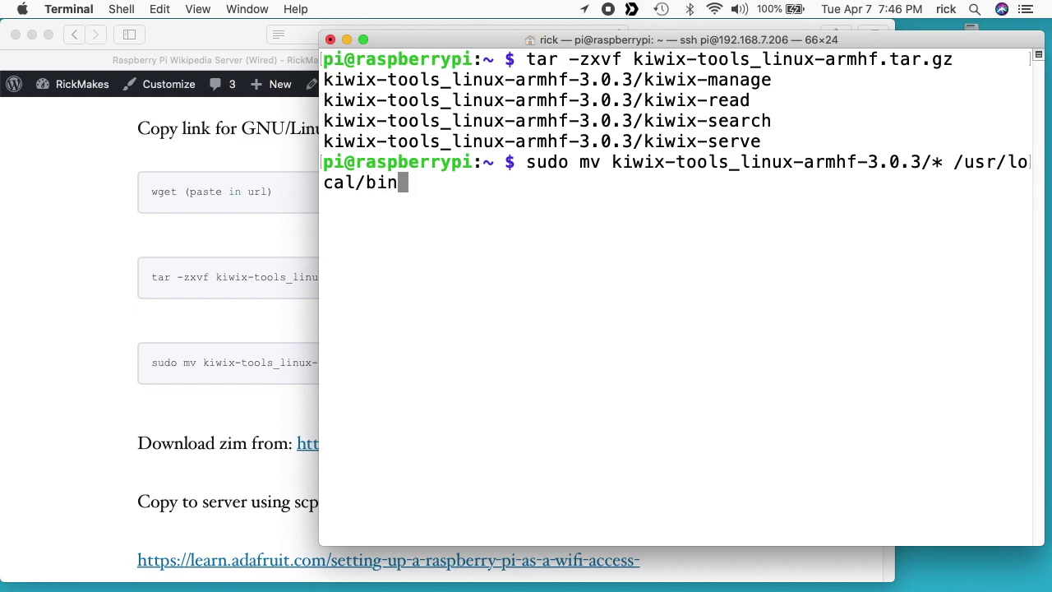
{"action": "type", "text": "/"}
{"action": "key", "text": "super+Tab"}
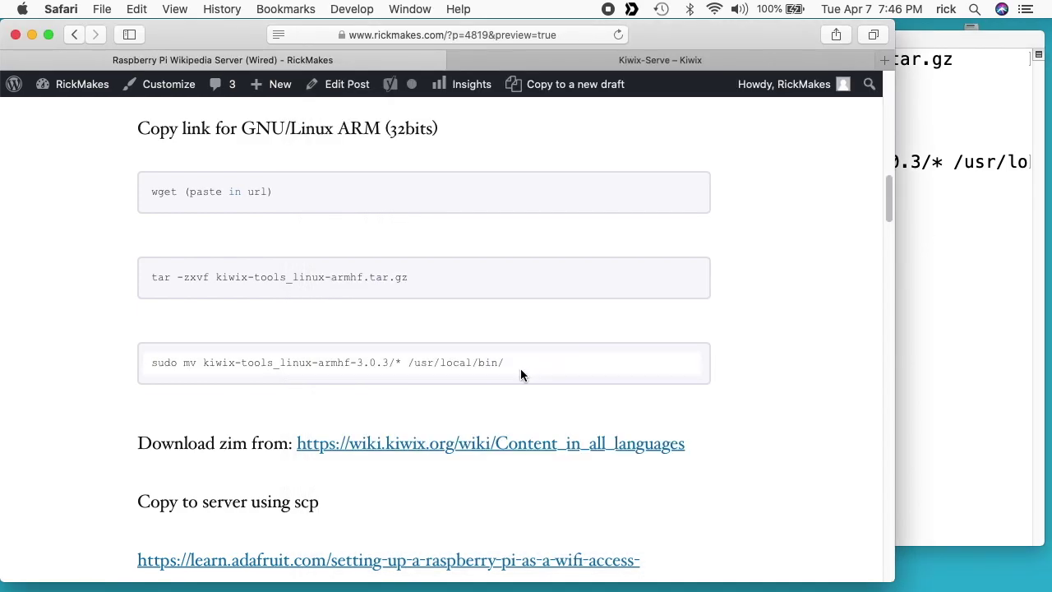
{"action": "key", "text": "super+Tab"}
{"action": "key", "text": "Return"}
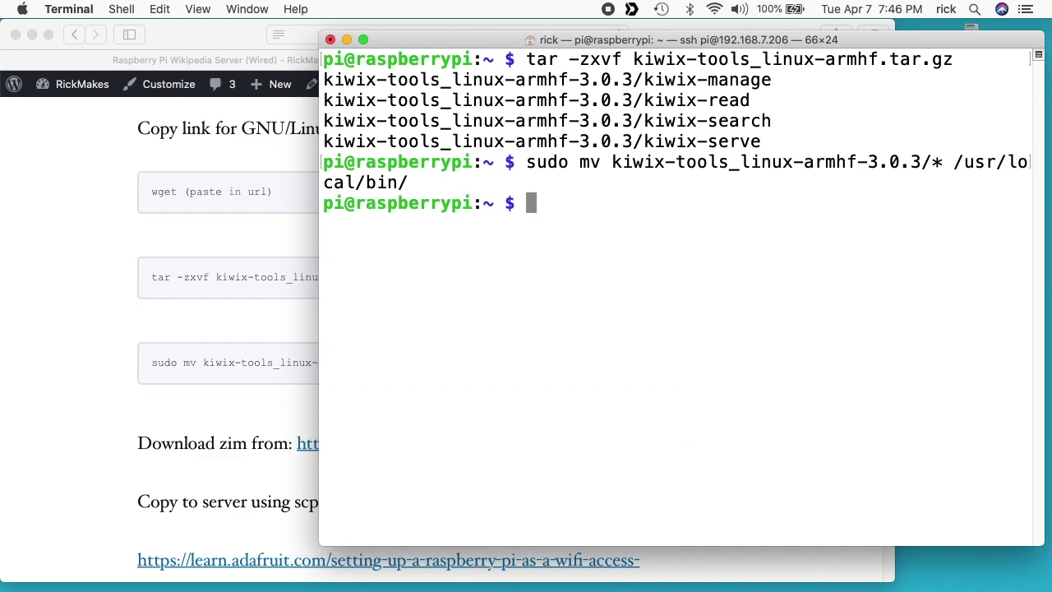
Step: Verify the kiwix commands are listed after typing ki, then clear the screen
{"action": "type", "text": "ki"}
{"action": "key", "text": "Tab"}
{"action": "key", "text": "Tab"}
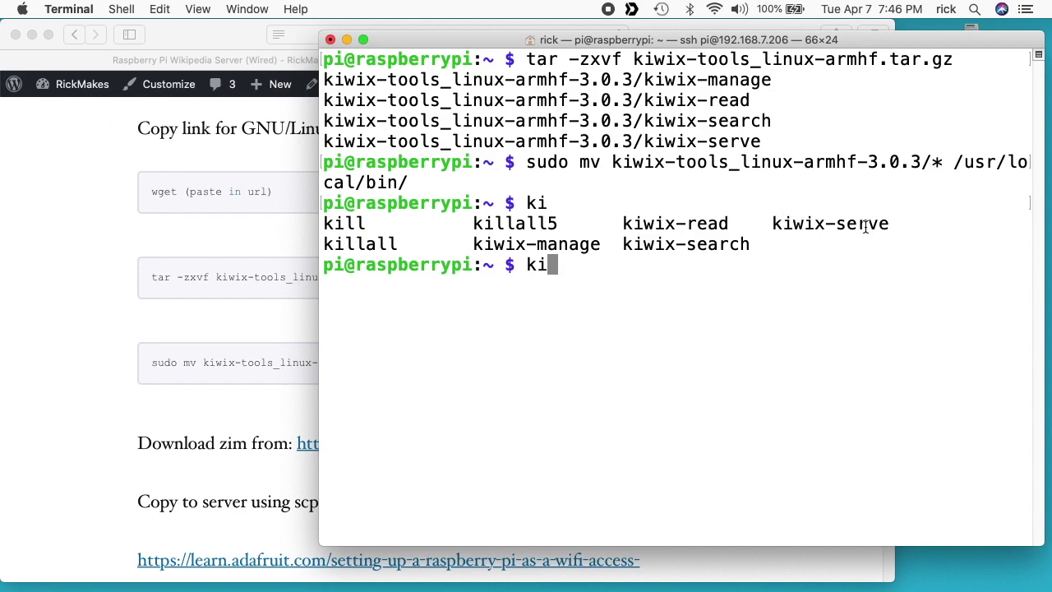
{"action": "key", "text": "BackSpace"}
{"action": "key", "text": "BackSpace"}
{"action": "type", "text": "clear"}
{"action": "key", "text": "Return"}
Step: On the Kiwix site, go to Downloads > Content and open the Kiwix Wiki list
{"action": "left_click", "coordinate": [190, 379]}
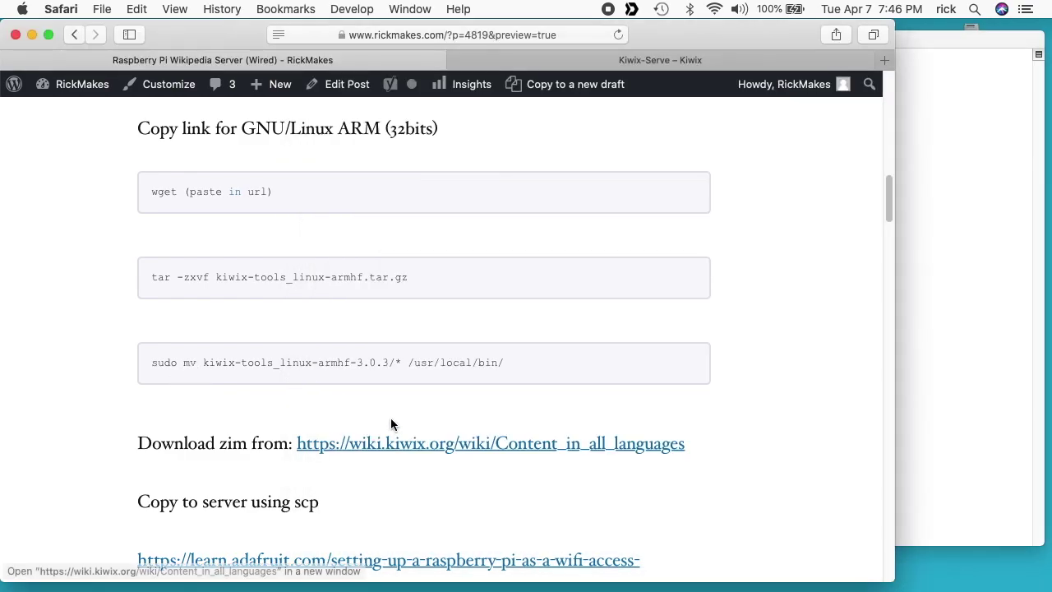
{"action": "scroll", "coordinate": [390, 424], "scroll_direction": "down", "scroll_amount": 3}
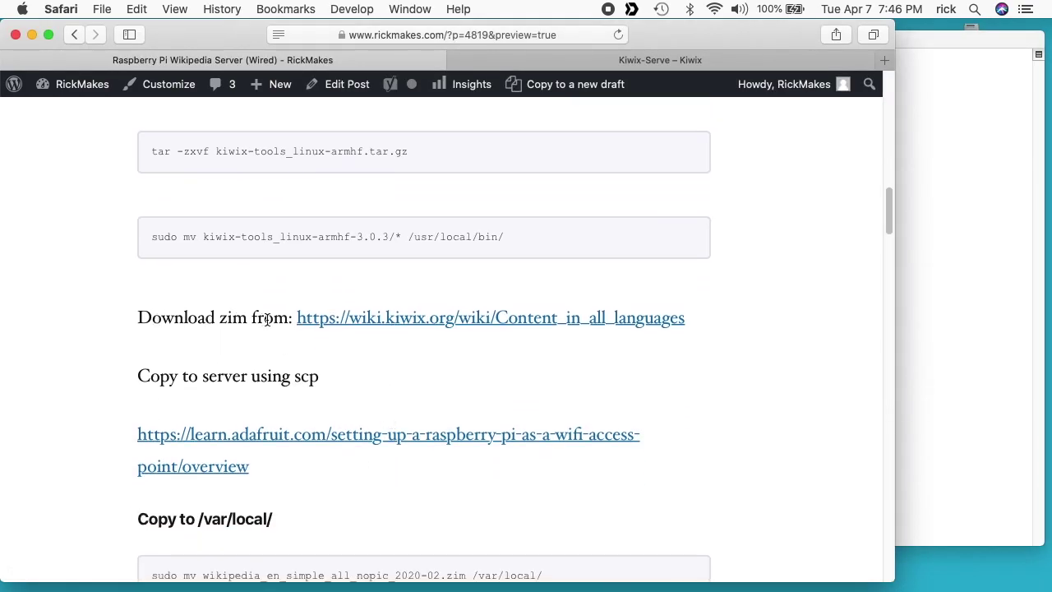
{"action": "left_click", "coordinate": [543, 60]}
{"action": "mouse_move", "coordinate": [348, 176]}
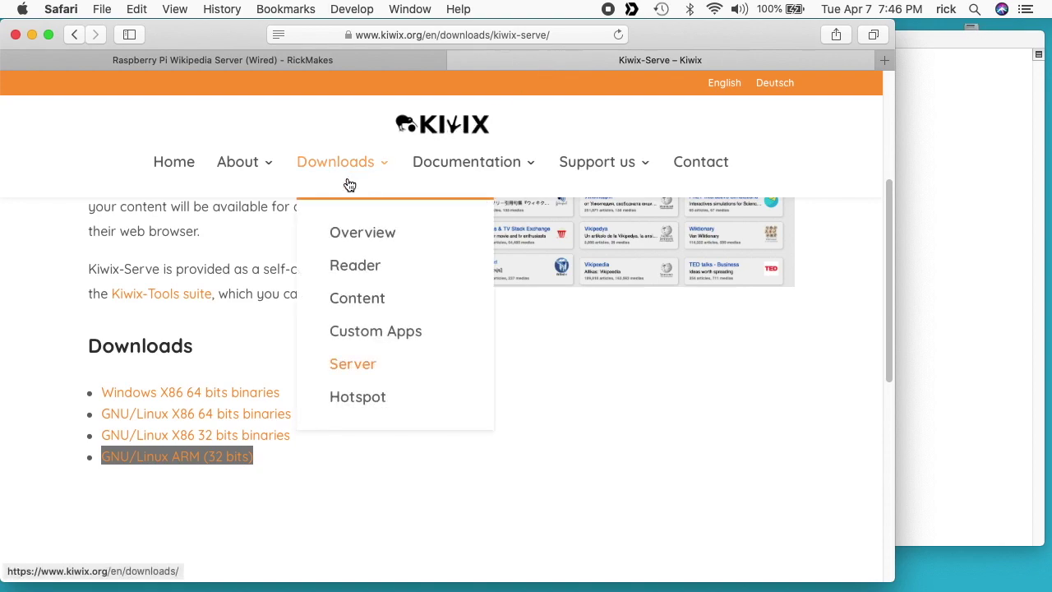
{"action": "left_click", "coordinate": [365, 297]}
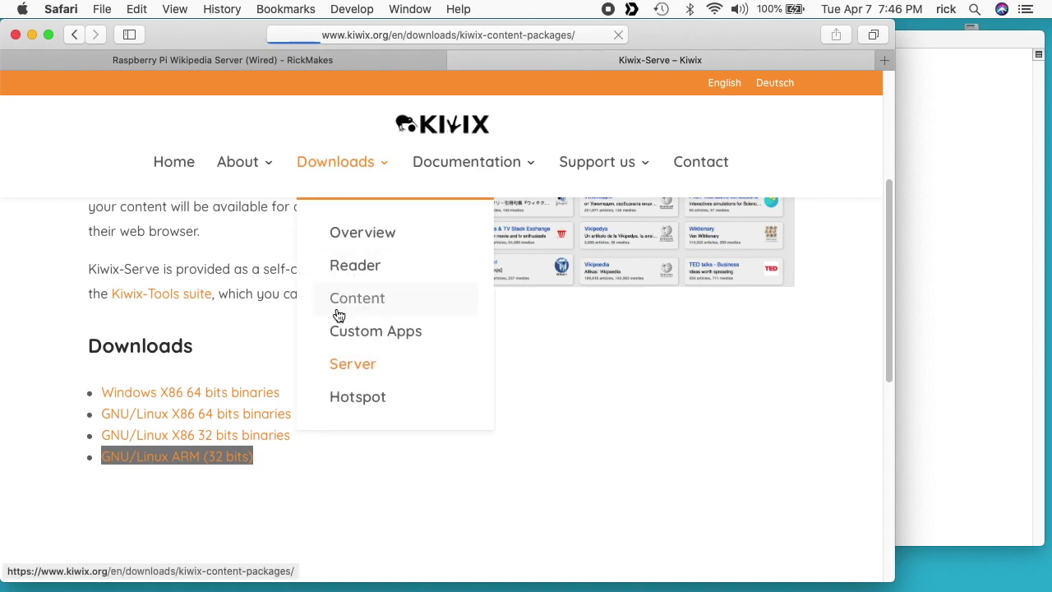
{"action": "scroll", "coordinate": [281, 372], "scroll_direction": "down", "scroll_amount": 5}
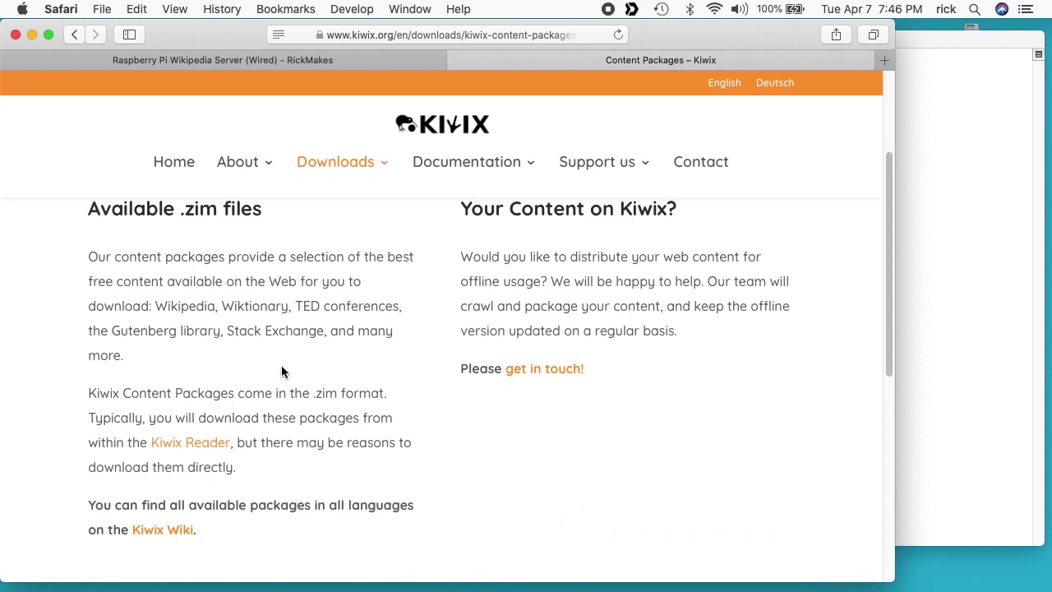
{"action": "left_click", "coordinate": [170, 533]}
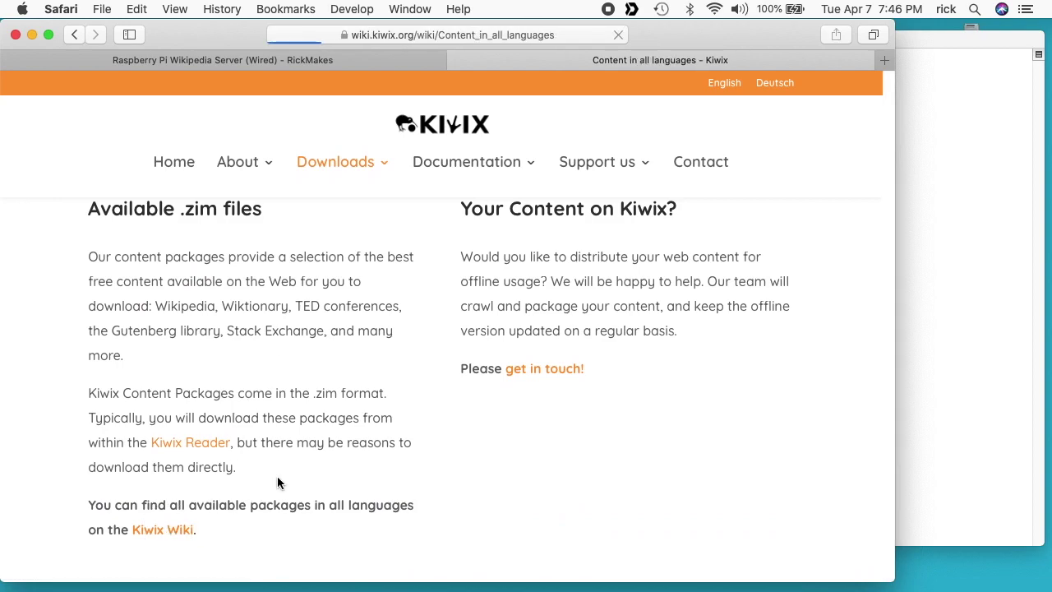
Step: Search the ZIM table for 'simple' to find the simple Wikipedia entries
{"action": "scroll", "coordinate": [447, 436], "scroll_direction": "down", "scroll_amount": 10}
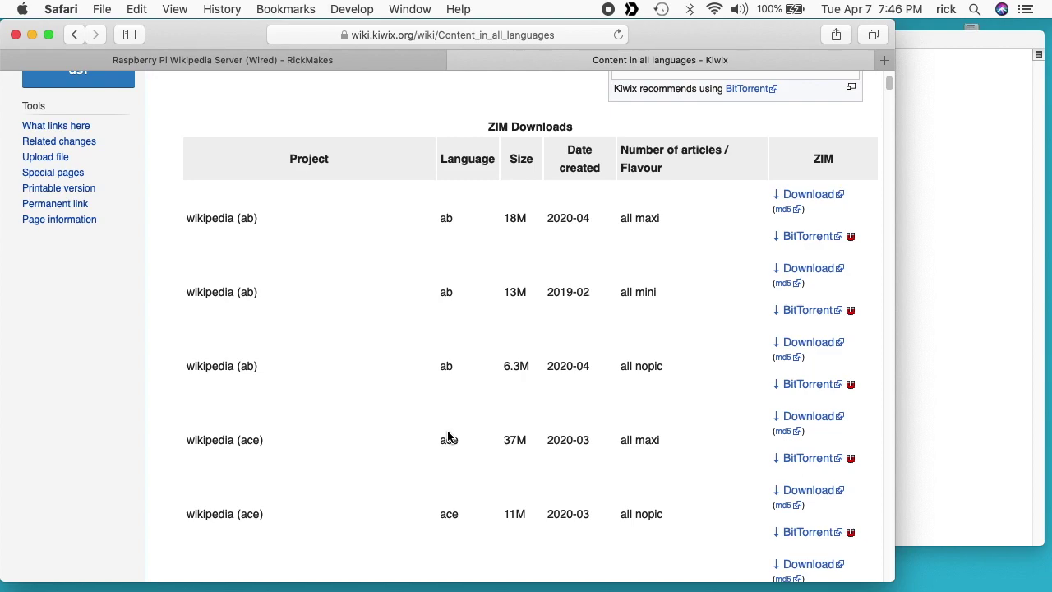
{"action": "key", "text": "super+f"}
{"action": "type", "text": "simple"}
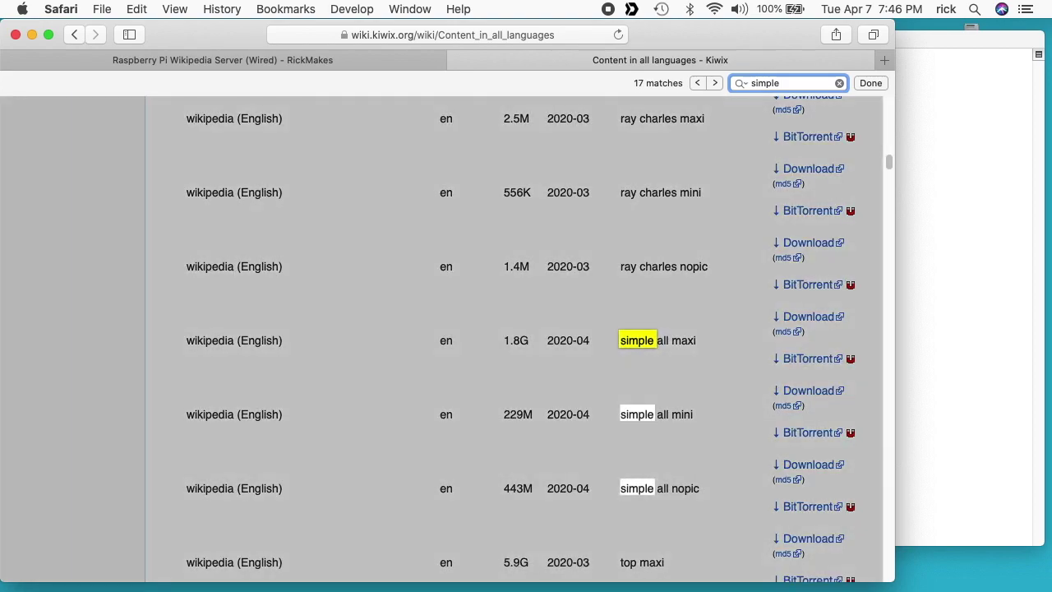